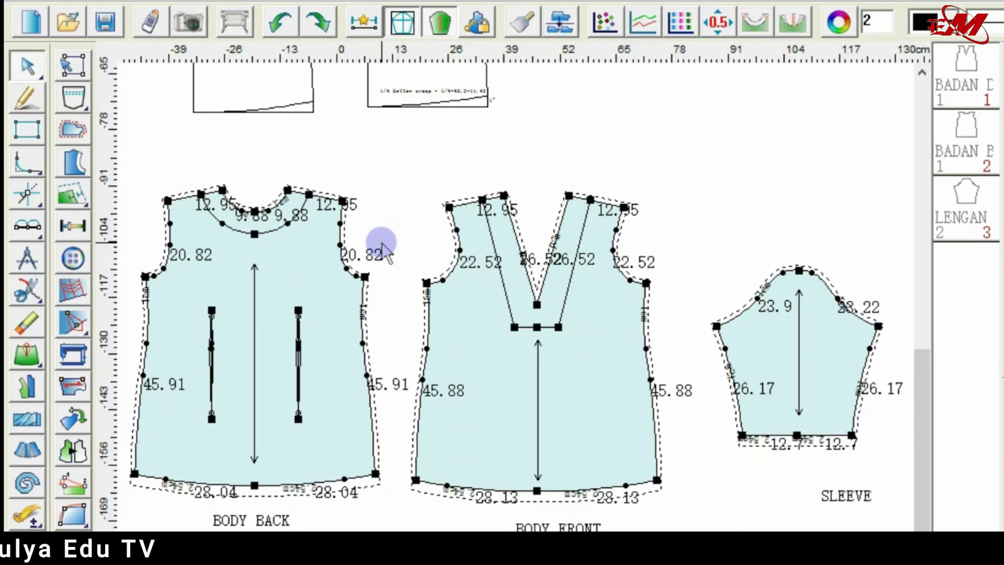
Step: Erase both halves of the curved inner line below the neckline on the body back piece
click(396, 205)
scroll(516, 359, up, 4)
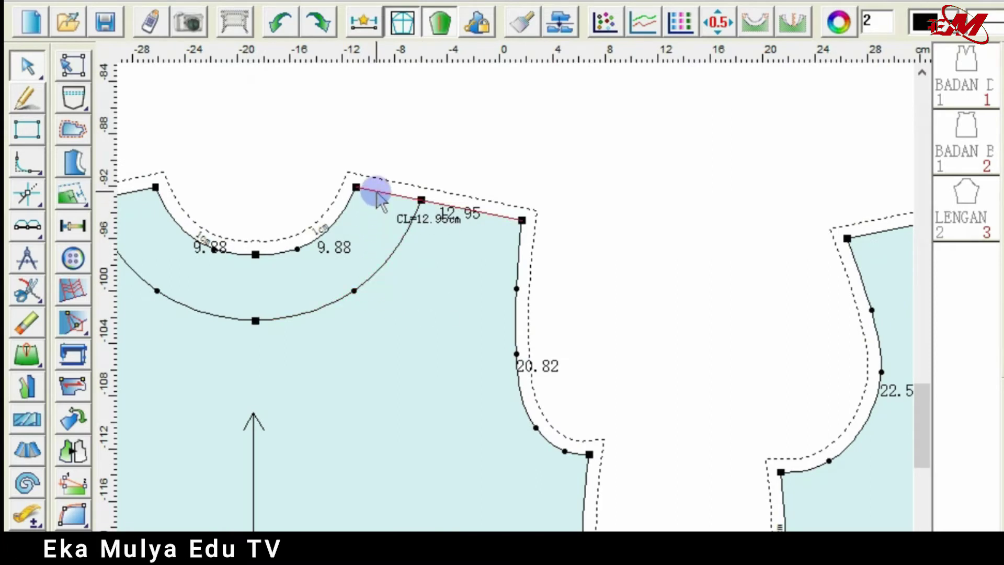
click(25, 320)
click(329, 309)
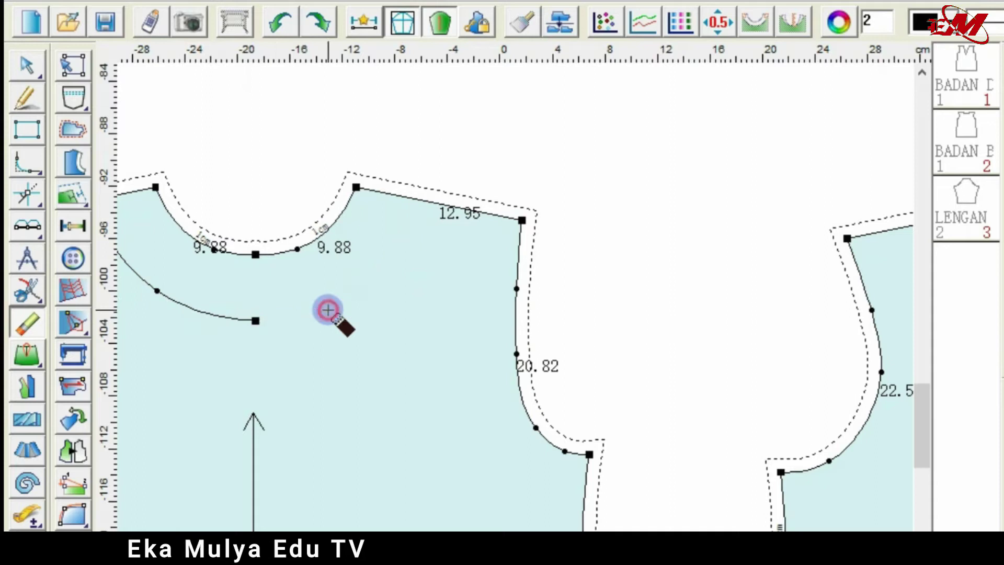
click(221, 319)
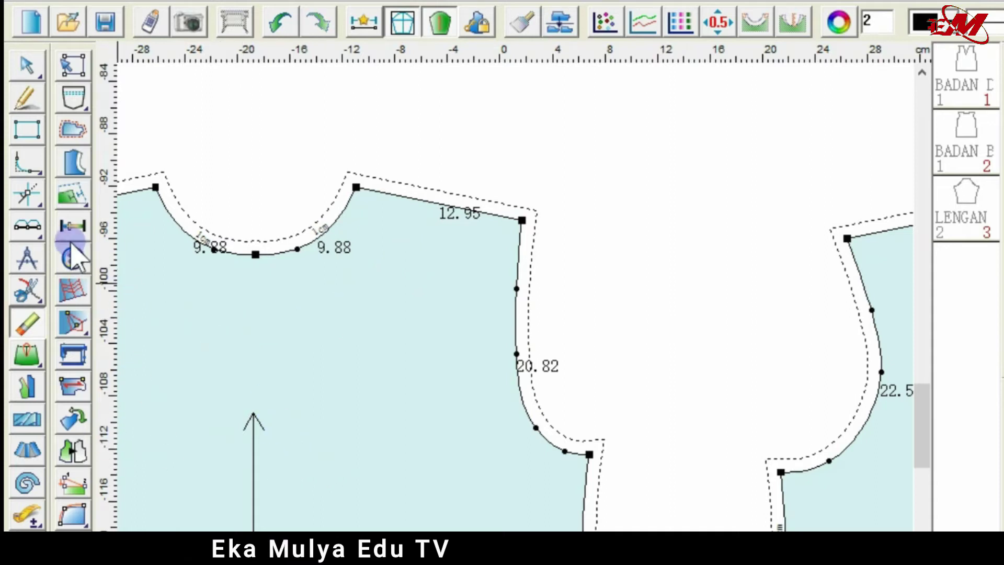
Step: Draw a 14.2 cm line with the Intelligent Pen from 4 cm along the back's right shoulder seam to below the neckline's centre
click(22, 104)
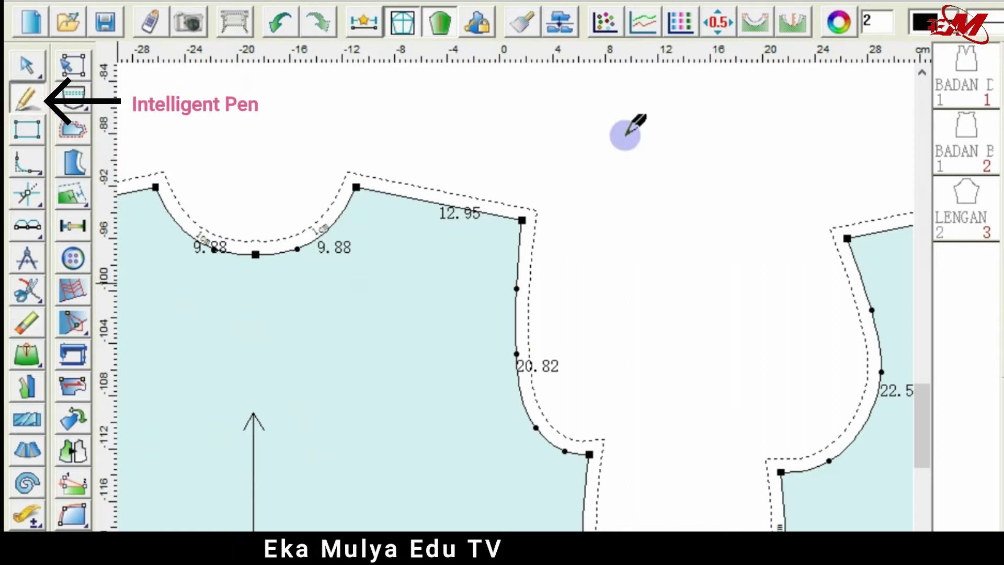
click(408, 197)
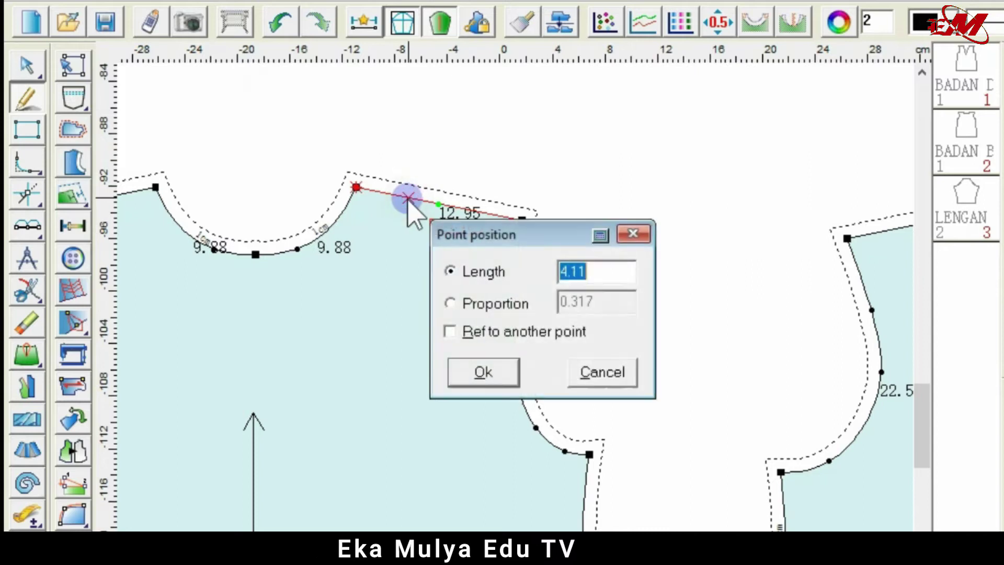
text(2)
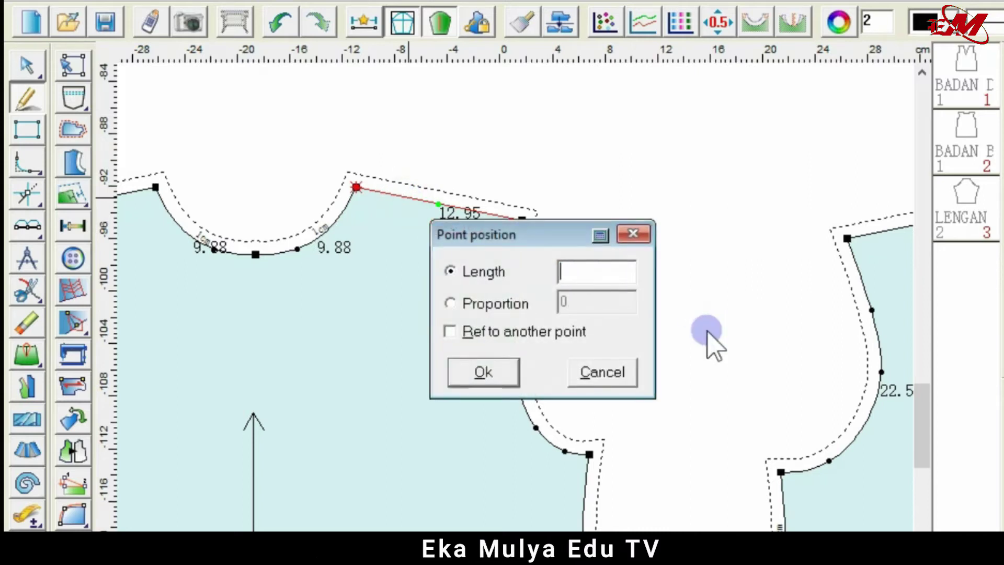
text(4)
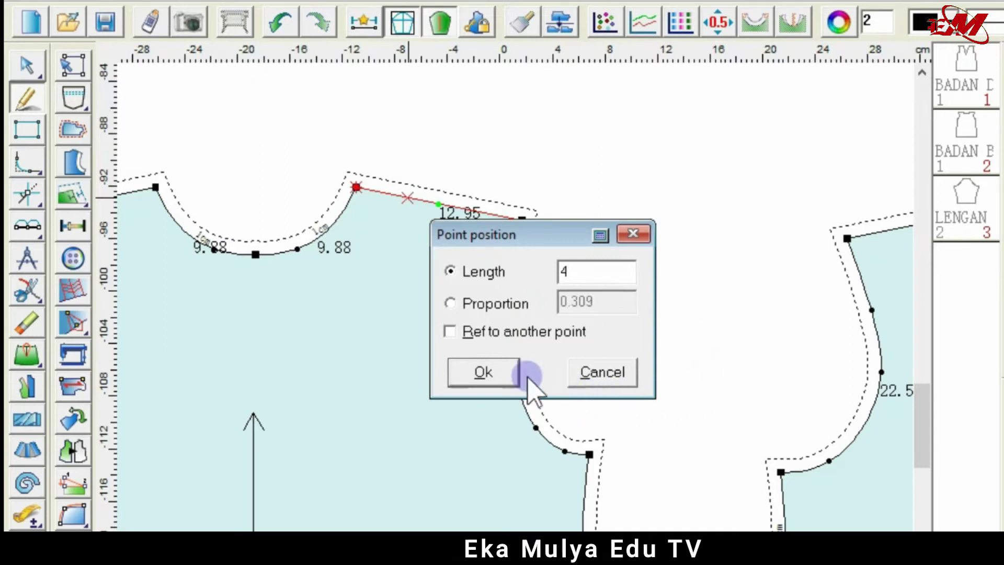
click(484, 372)
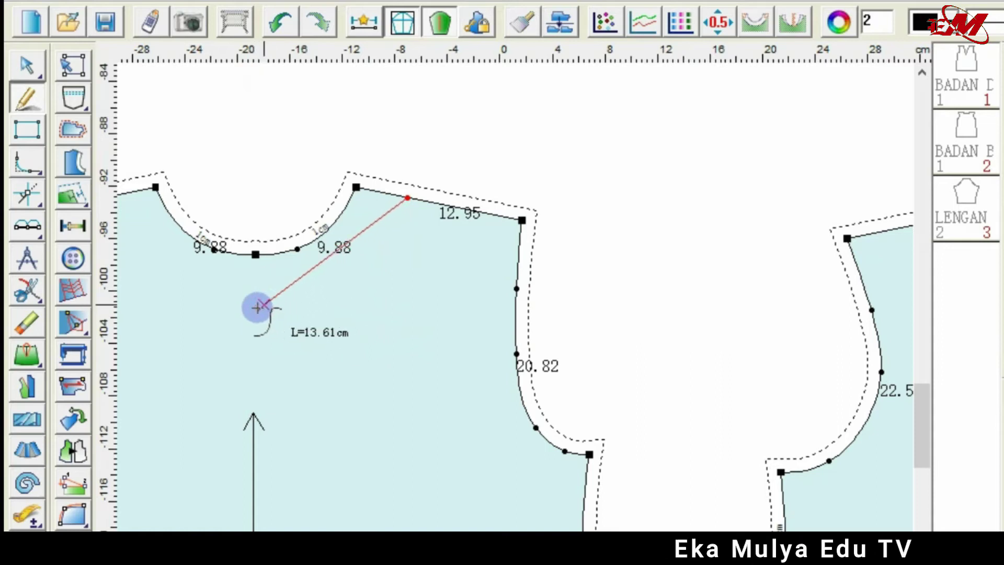
click(257, 308)
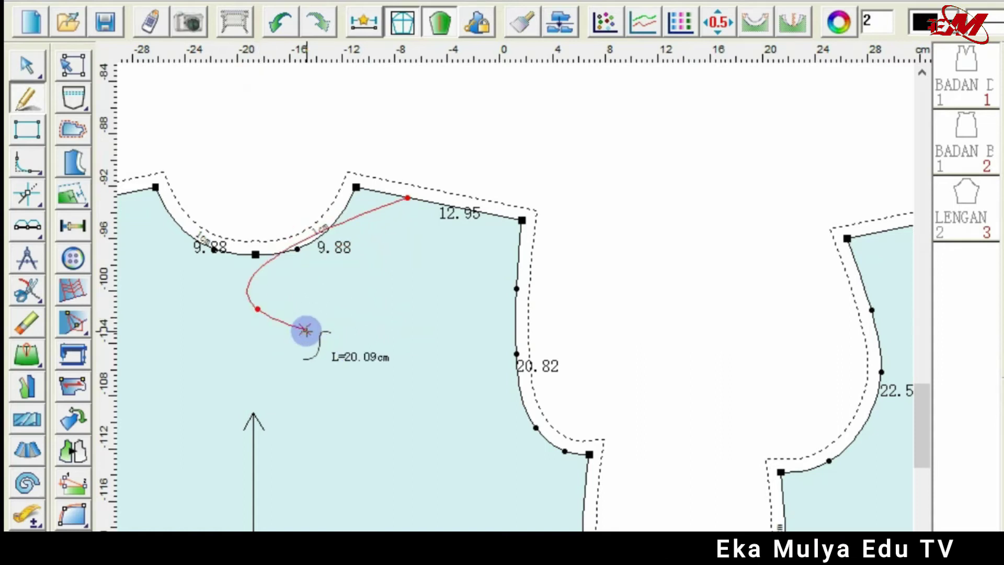
right_click(307, 332)
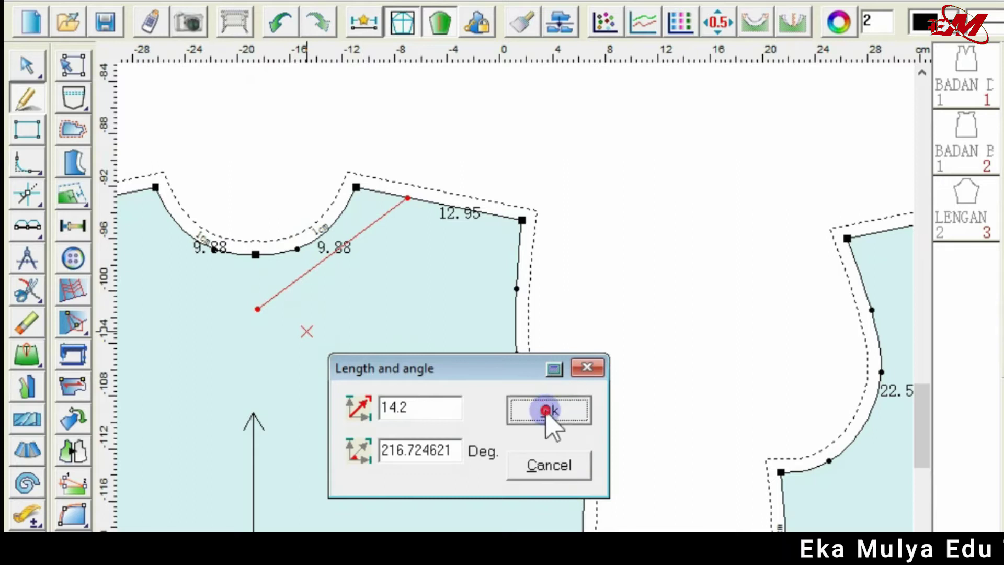
click(547, 411)
Step: Bend the new slanted line on the body back into a curve that runs roughly parallel to the neckline
click(25, 87)
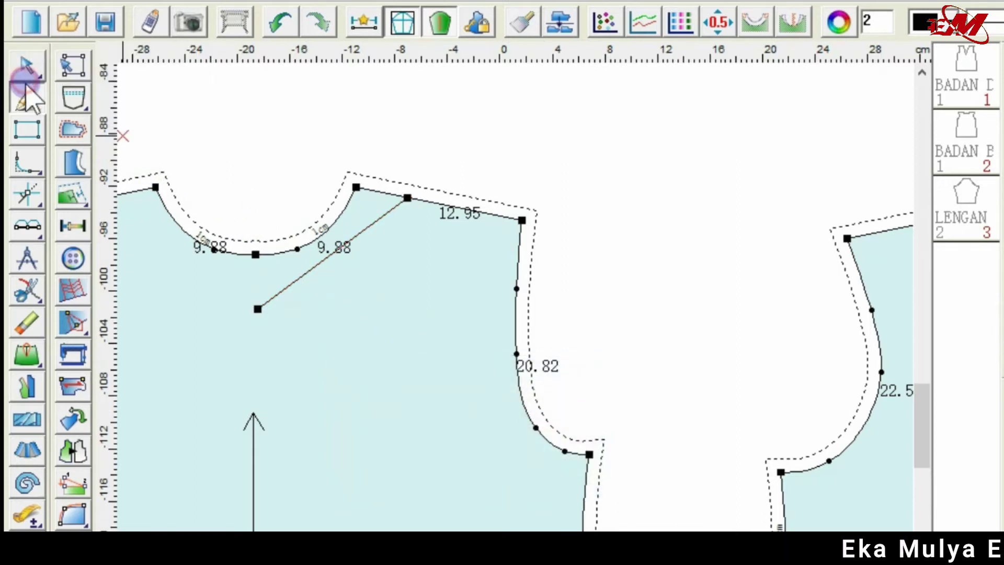
click(26, 65)
click(30, 62)
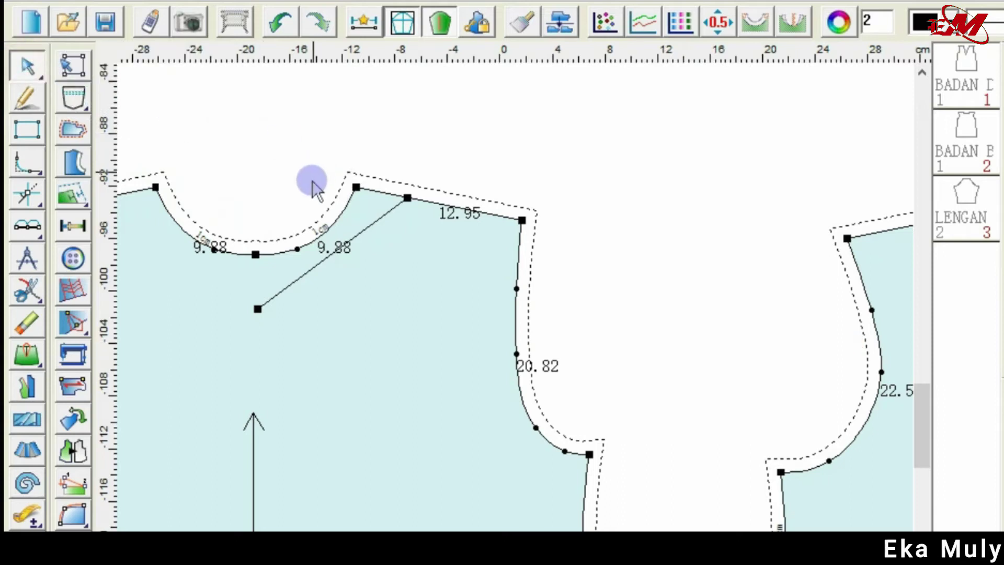
click(329, 266)
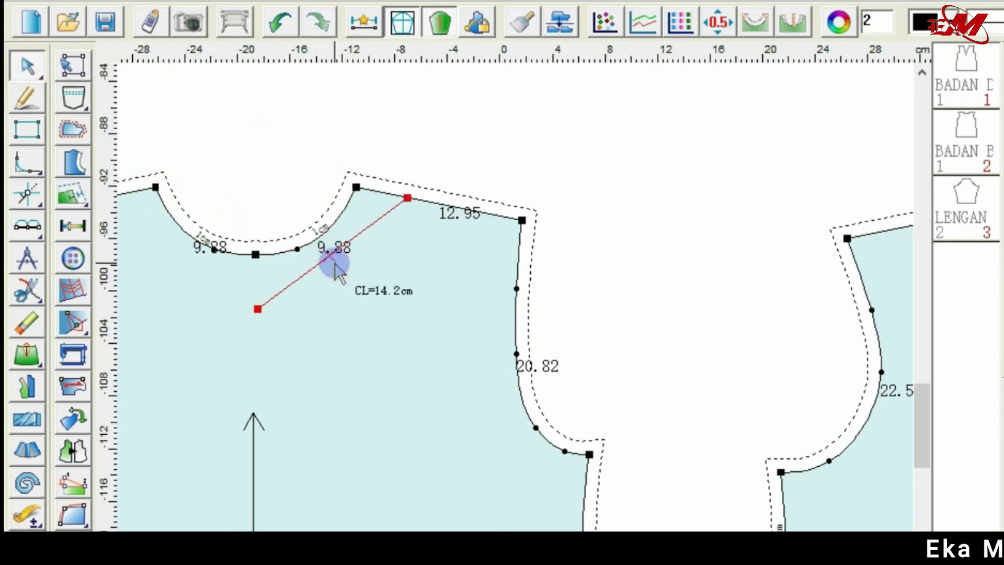
drag(335, 266, 343, 286)
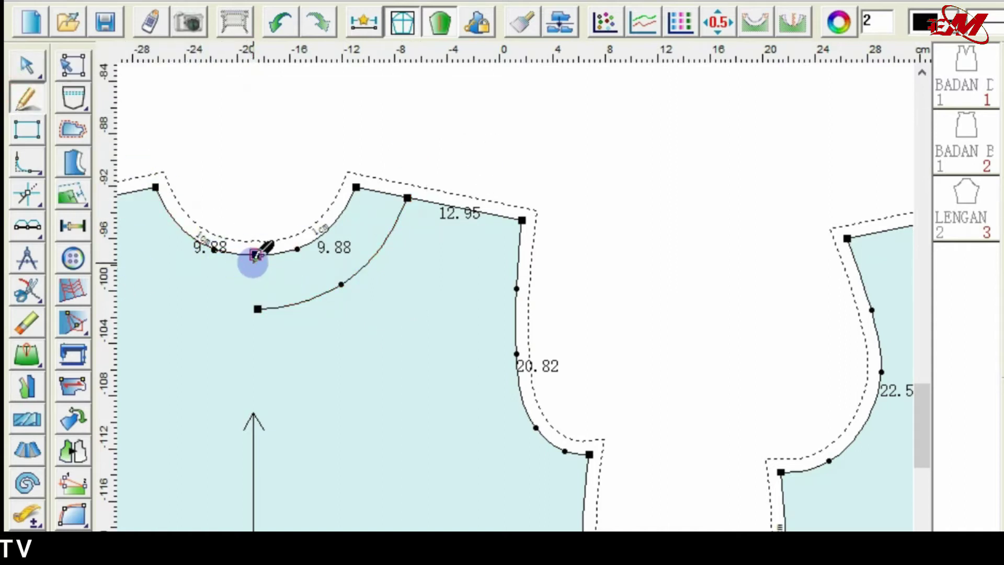
click(259, 311)
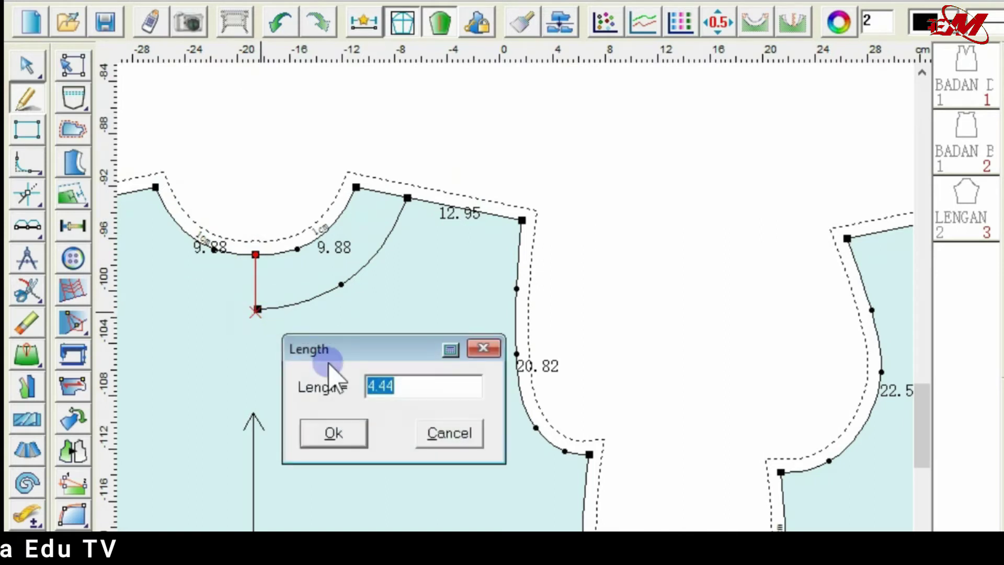
click(325, 436)
click(280, 22)
click(280, 22)
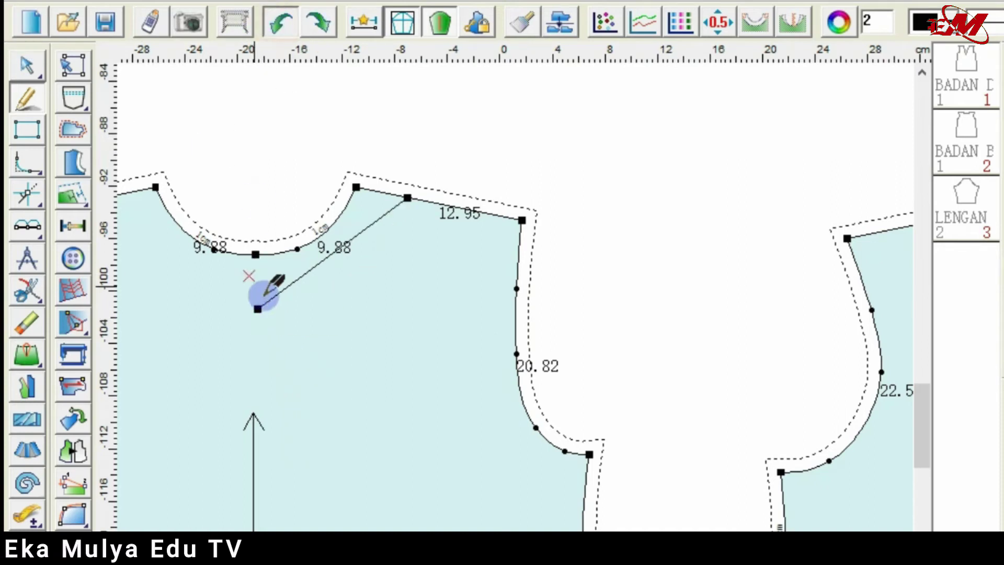
click(313, 33)
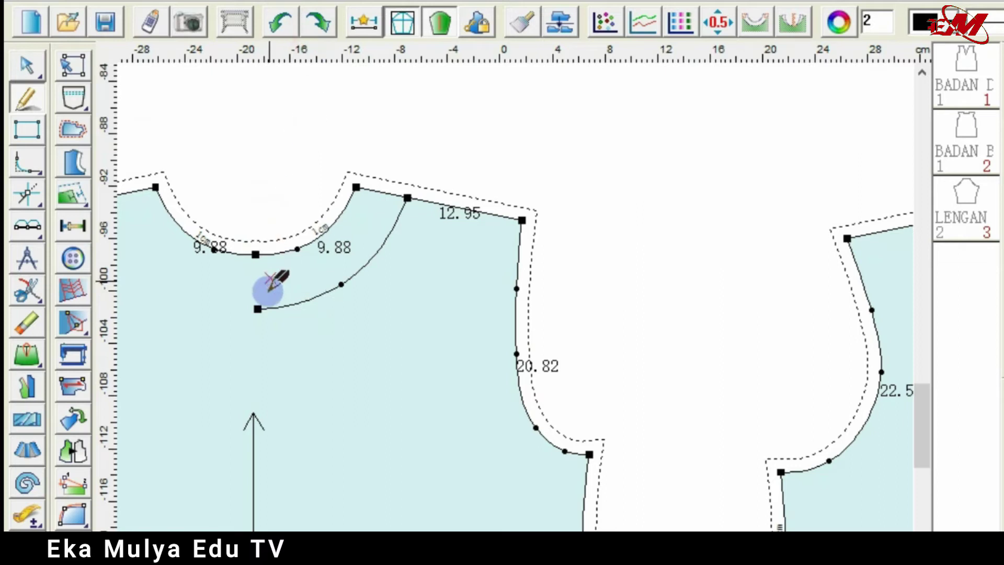
Step: Draw a straight line joining the inner curve's lower end to the neckline's centre point on the body back
click(258, 309)
click(256, 255)
right_click(290, 193)
click(292, 194)
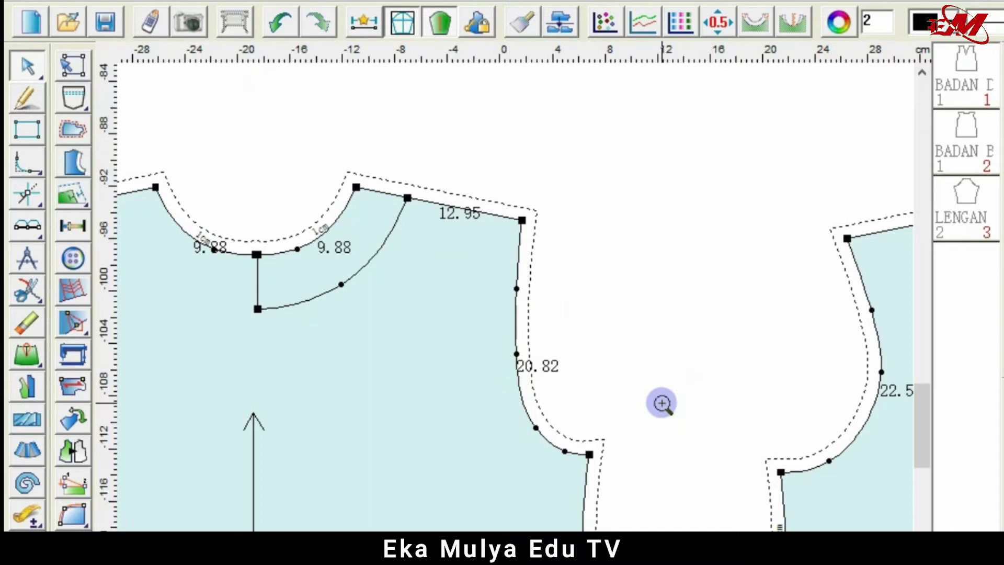
scroll(662, 403, up, 2)
scroll(516, 358, down, 7)
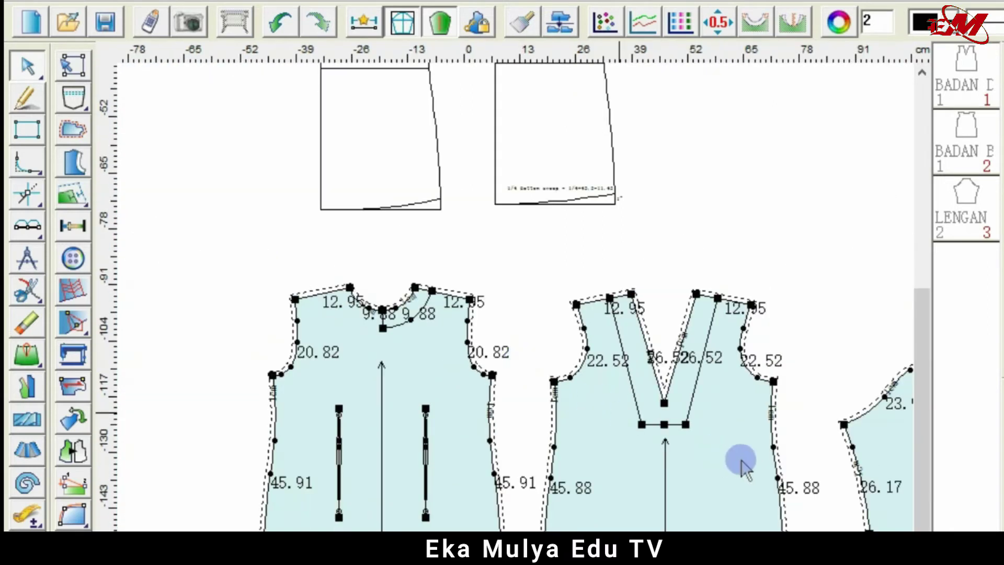
click(909, 537)
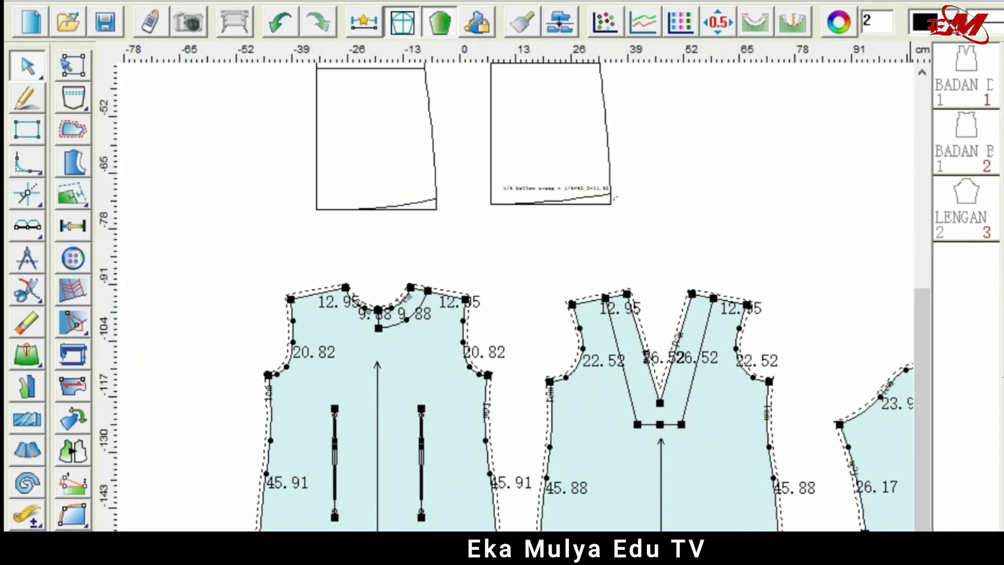
click(909, 536)
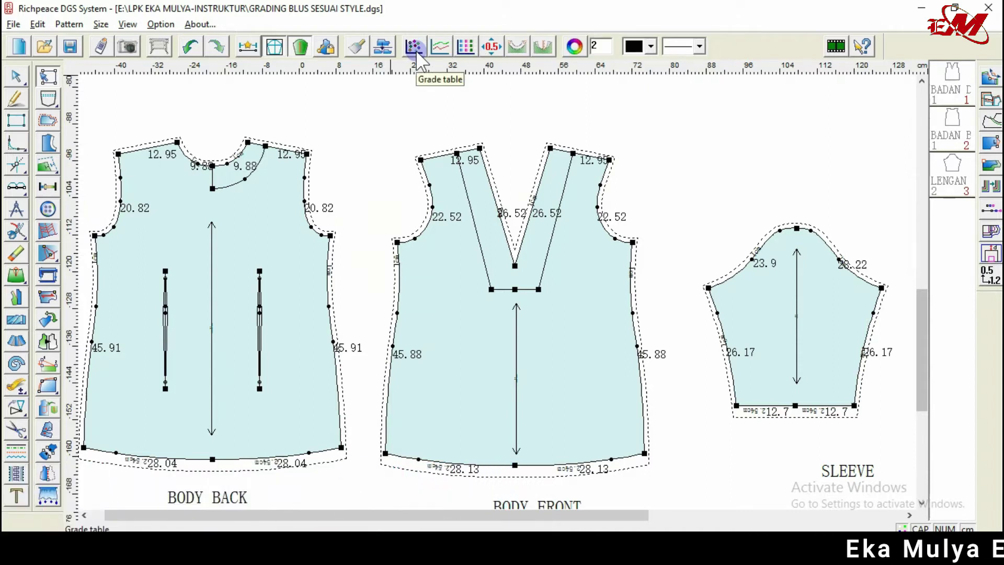
click(465, 137)
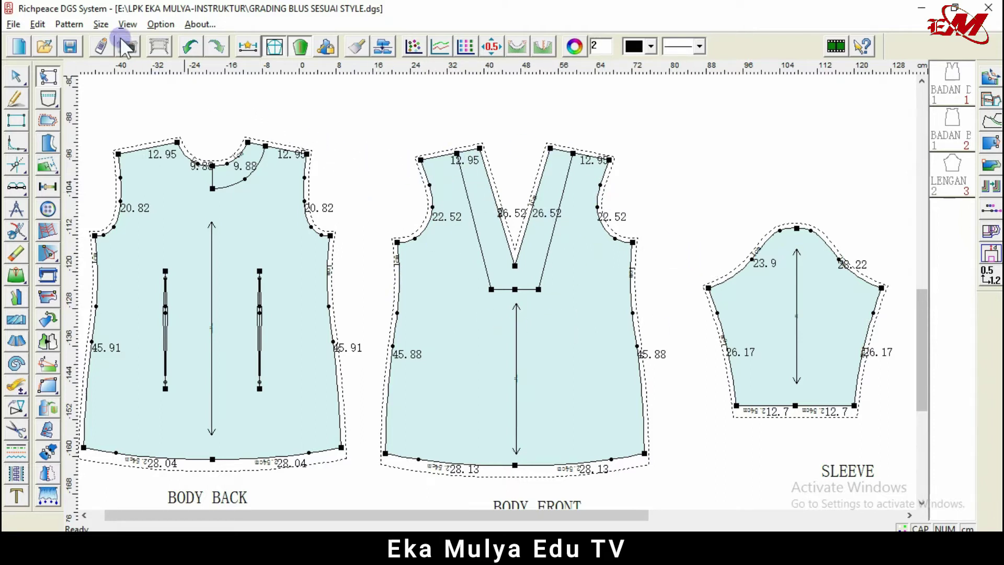
Step: Open the size table and add sizes S, L and XL around base size M
click(102, 25)
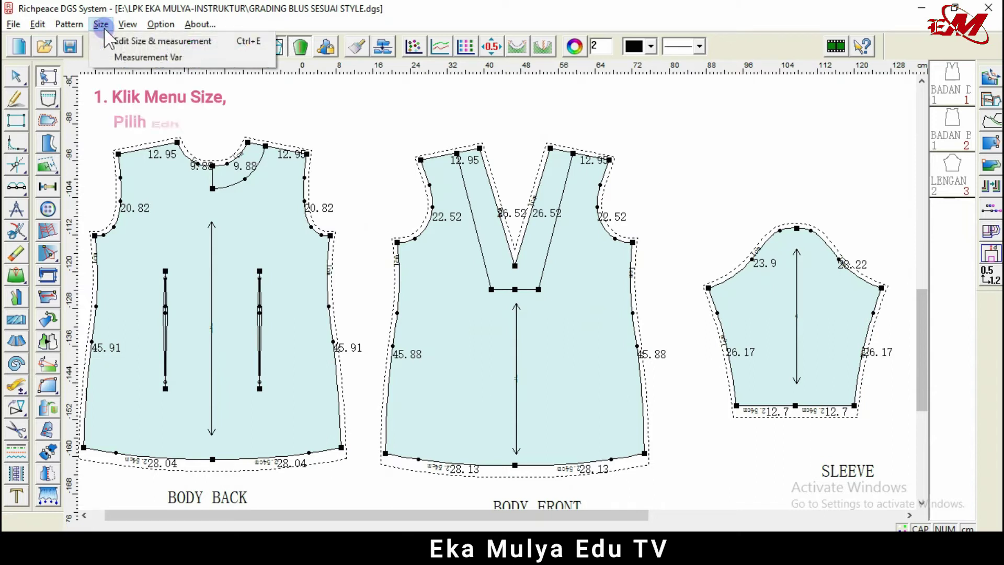
click(111, 40)
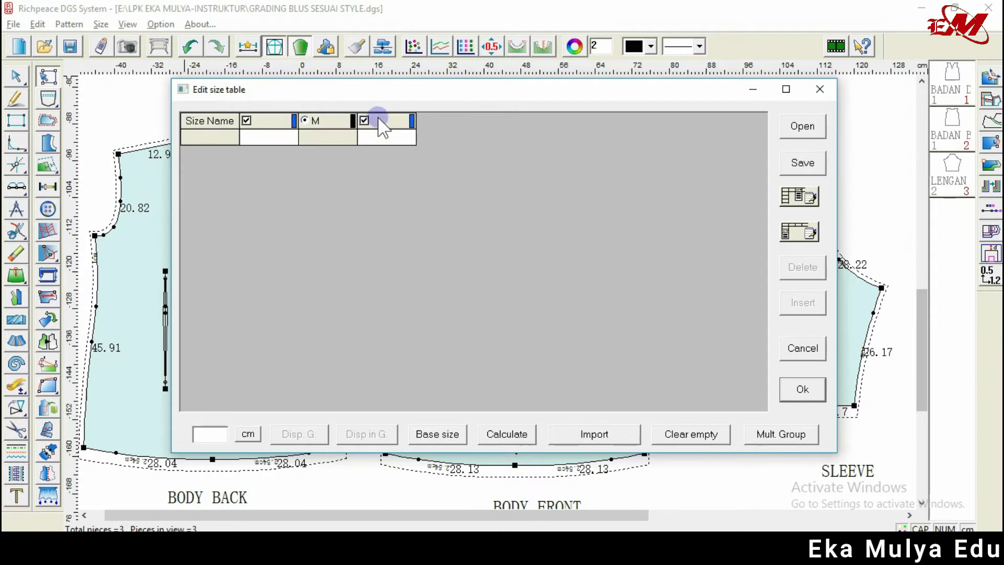
click(268, 121)
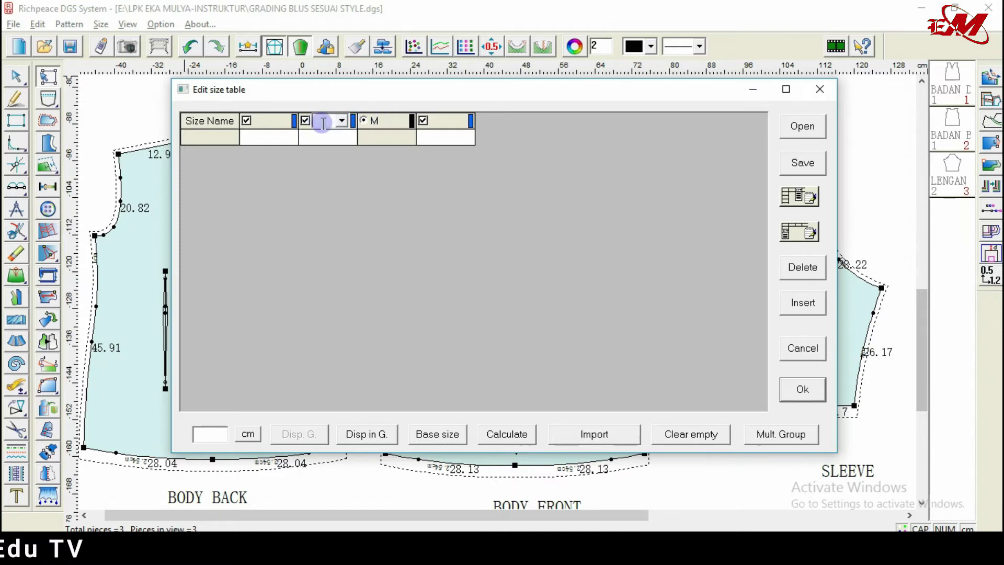
click(447, 120)
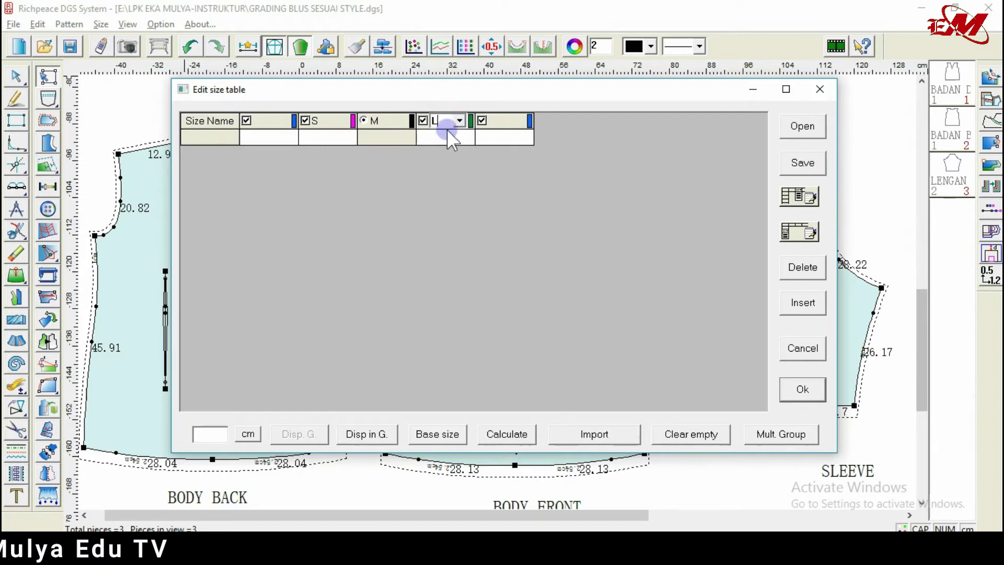
click(505, 122)
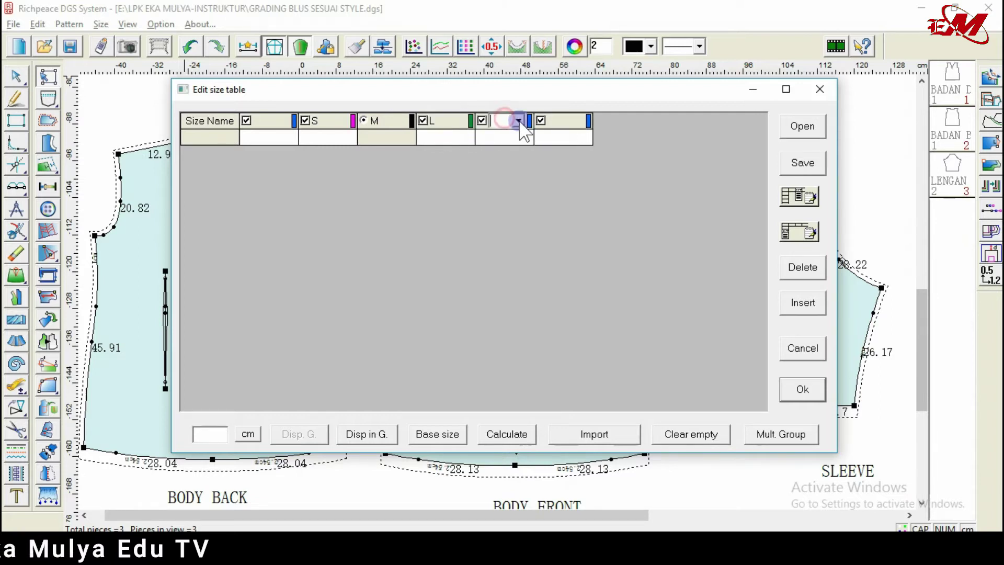
text(XL)
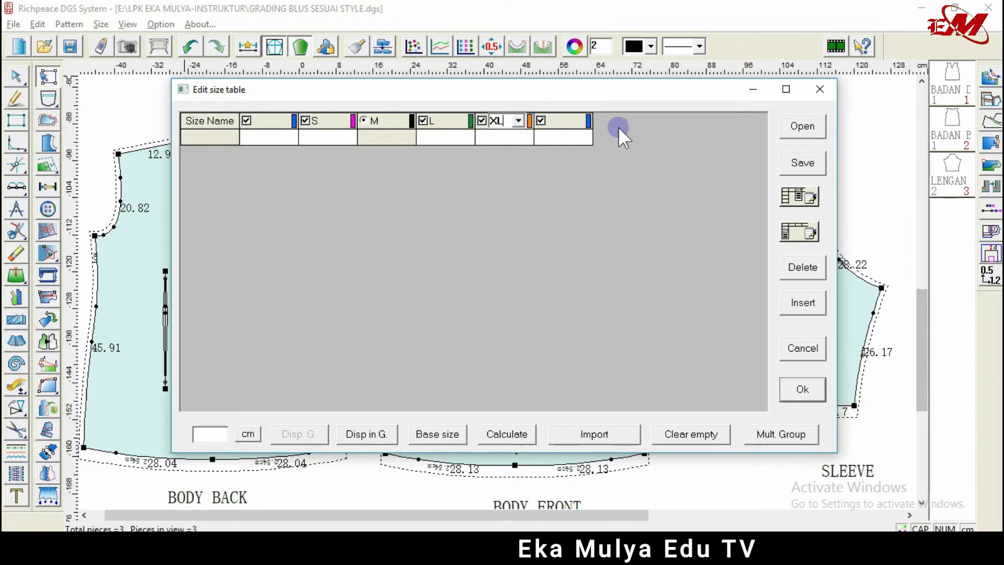
Step: Save the size table as "grade blus lpk", replacing the existing file, and accept the table
click(804, 161)
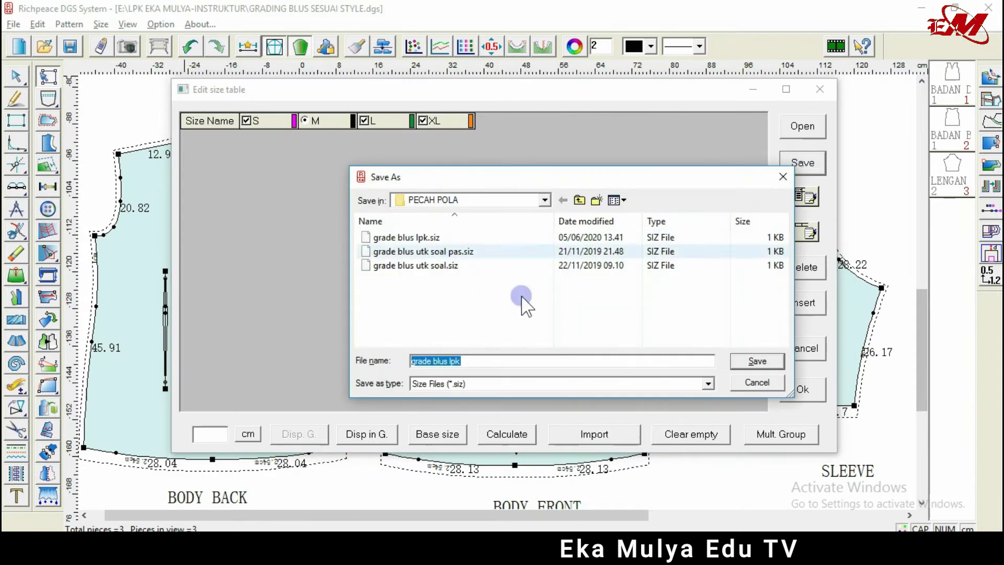
click(761, 361)
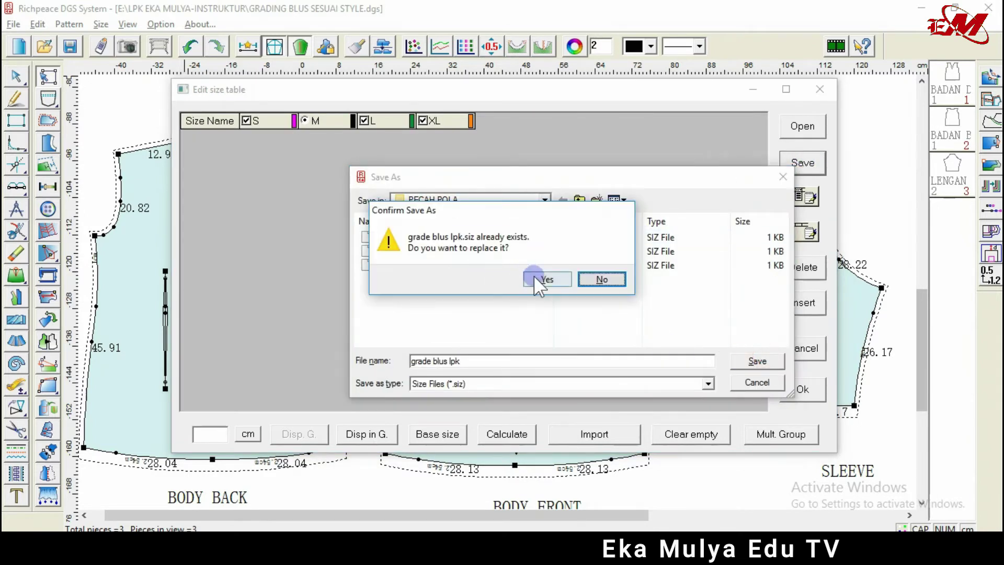
click(534, 278)
click(802, 389)
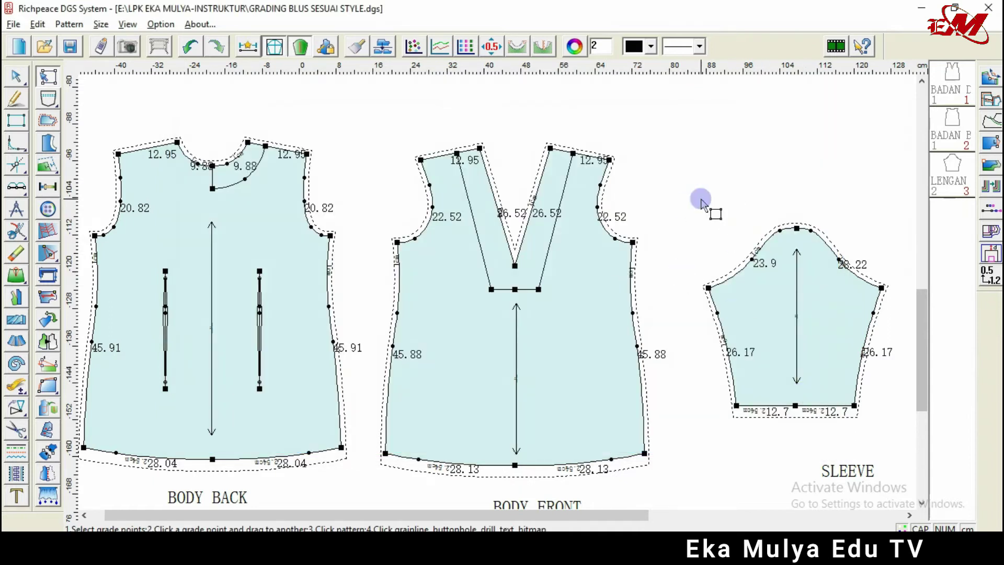
Step: Open the grade table and grade the body front's right shoulder tip evenly, with size S dX set to -1
click(414, 46)
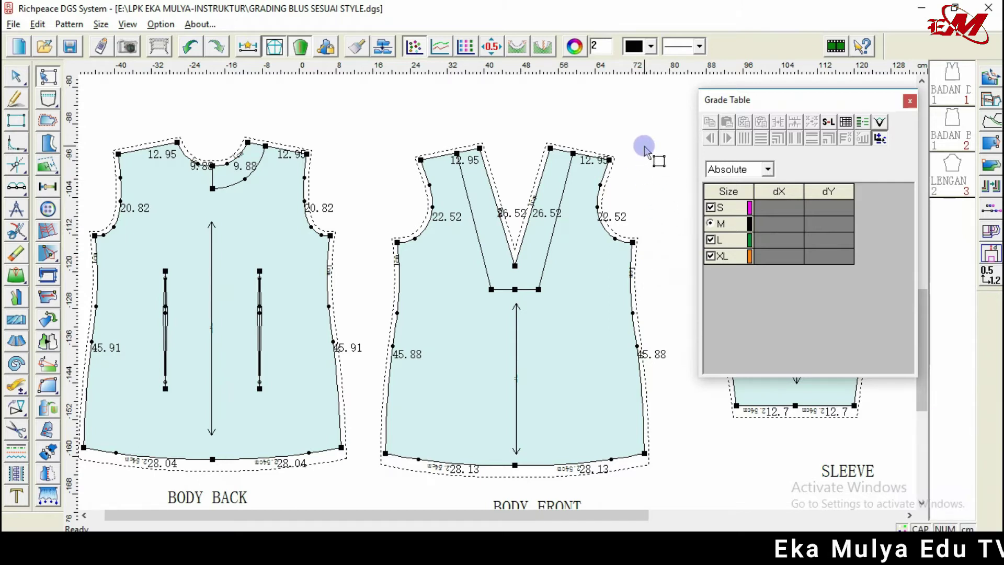
click(610, 160)
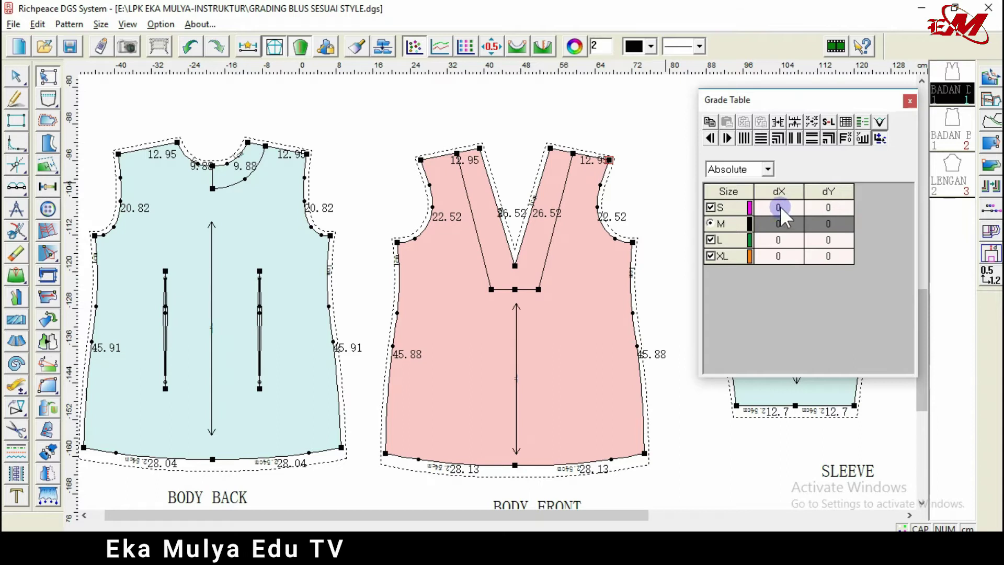
click(734, 224)
click(732, 208)
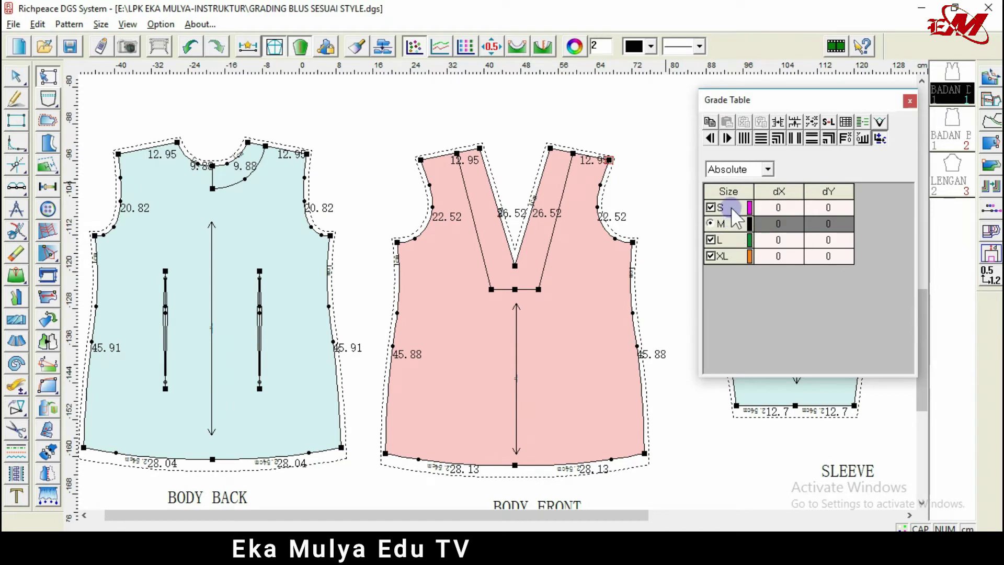
click(633, 242)
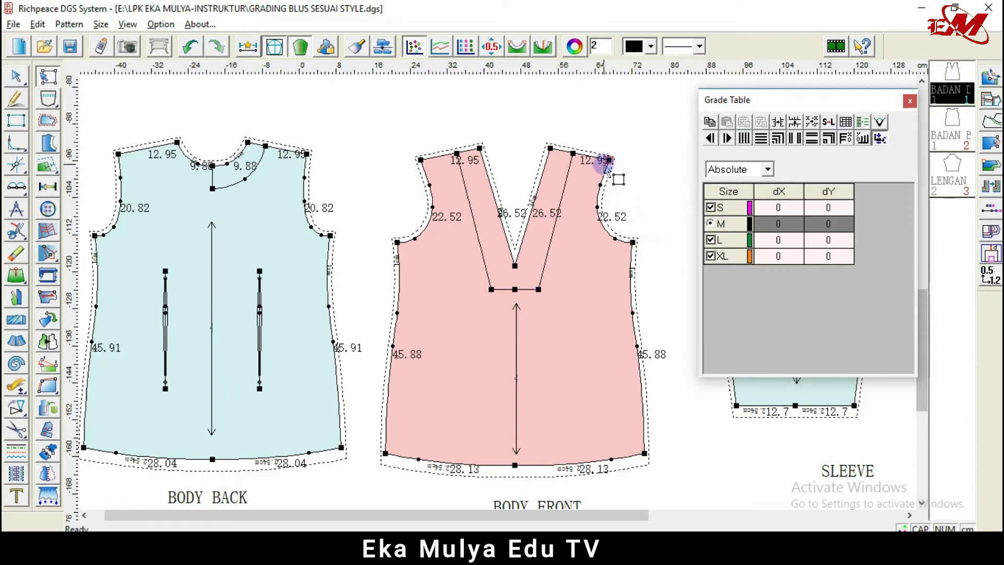
click(777, 206)
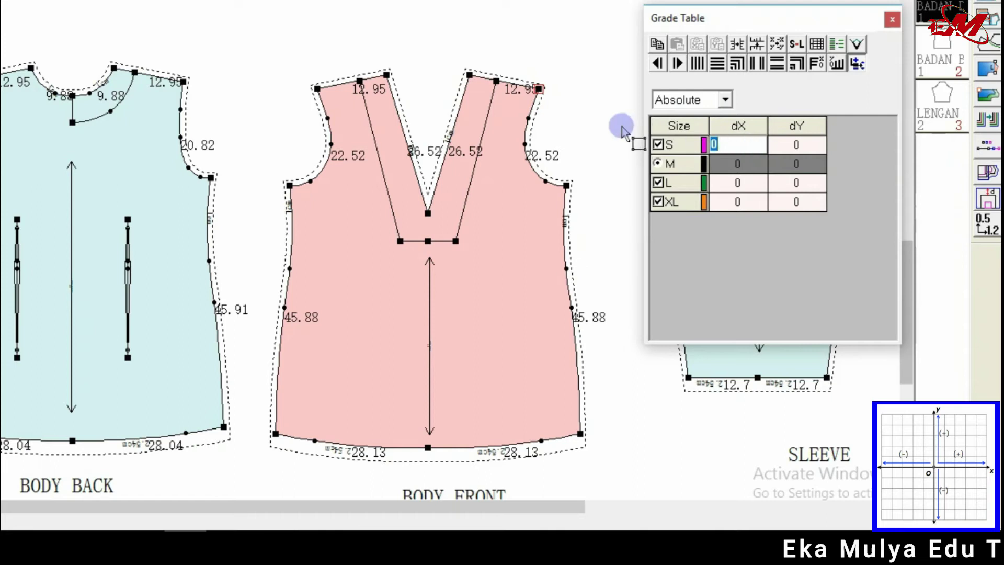
text(-1)
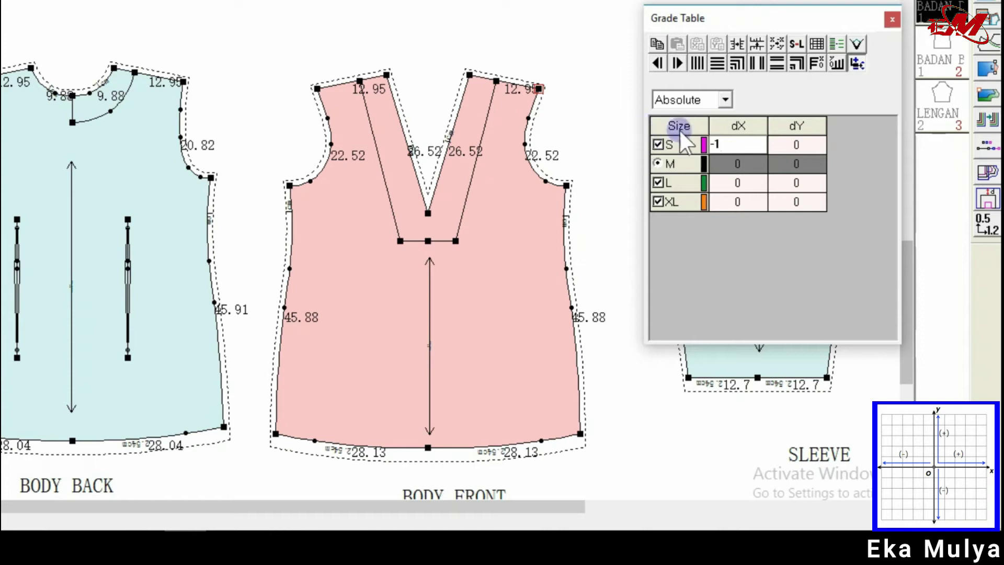
key(Return)
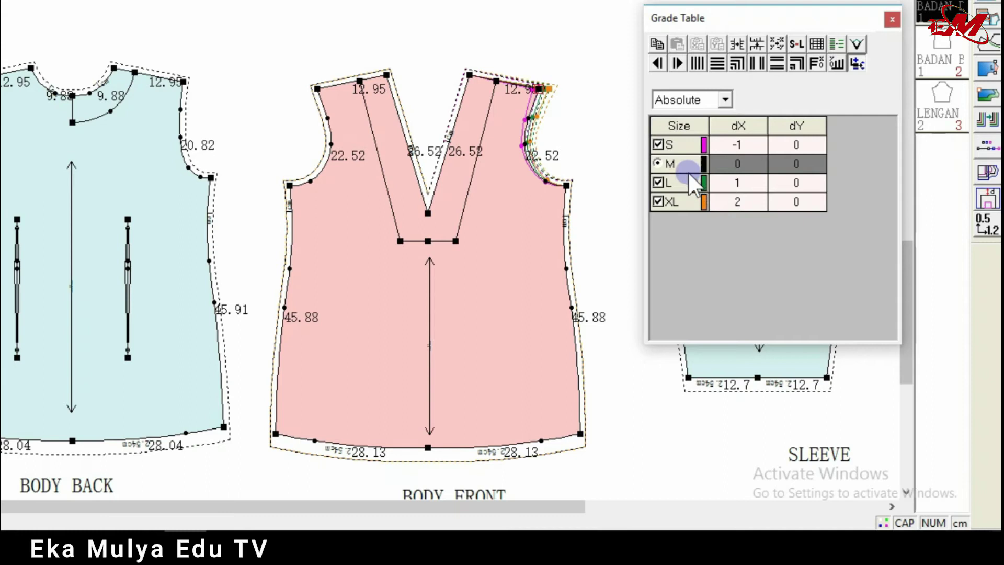
Step: Grade the body front's right underarm point evenly in X, with size S dX set to -1
click(567, 185)
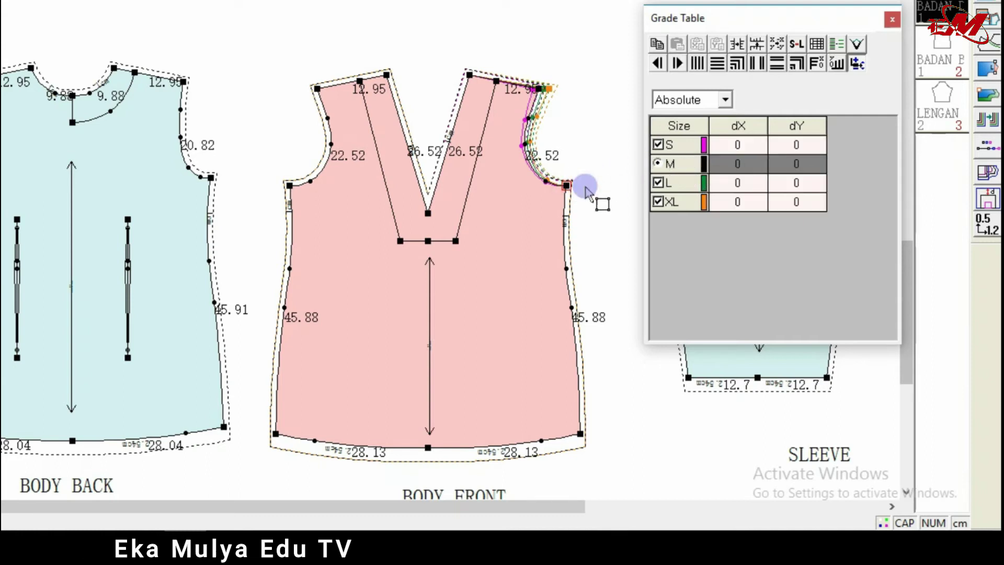
click(736, 146)
text(-1)
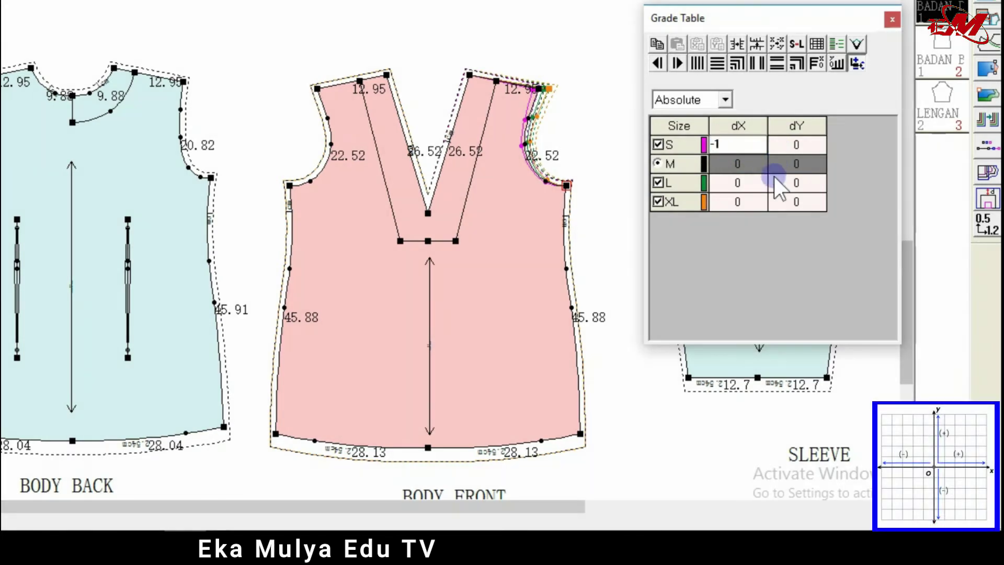
click(789, 204)
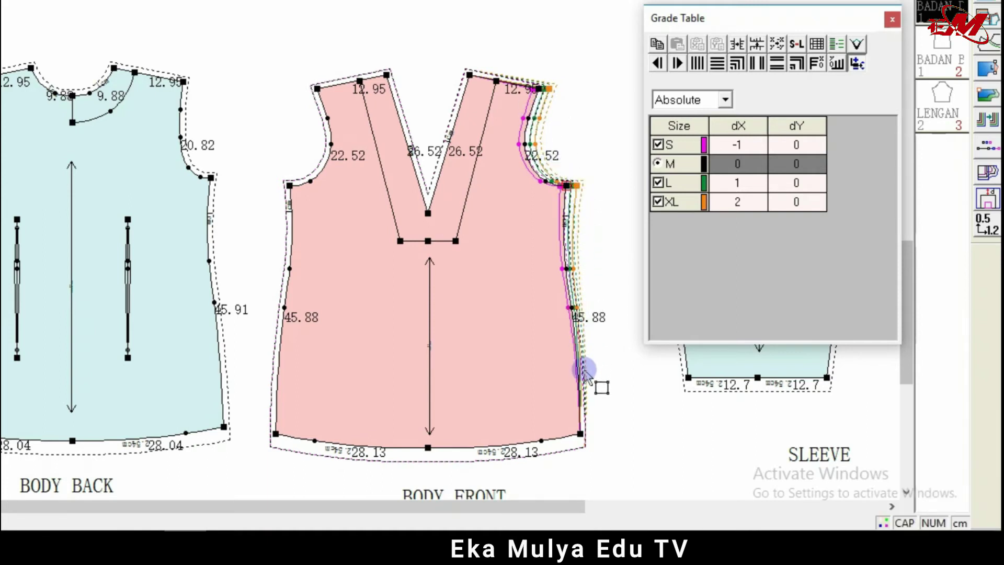
Step: Grade the body front's right hem corner evenly in X, with size S dX set to -1
click(580, 433)
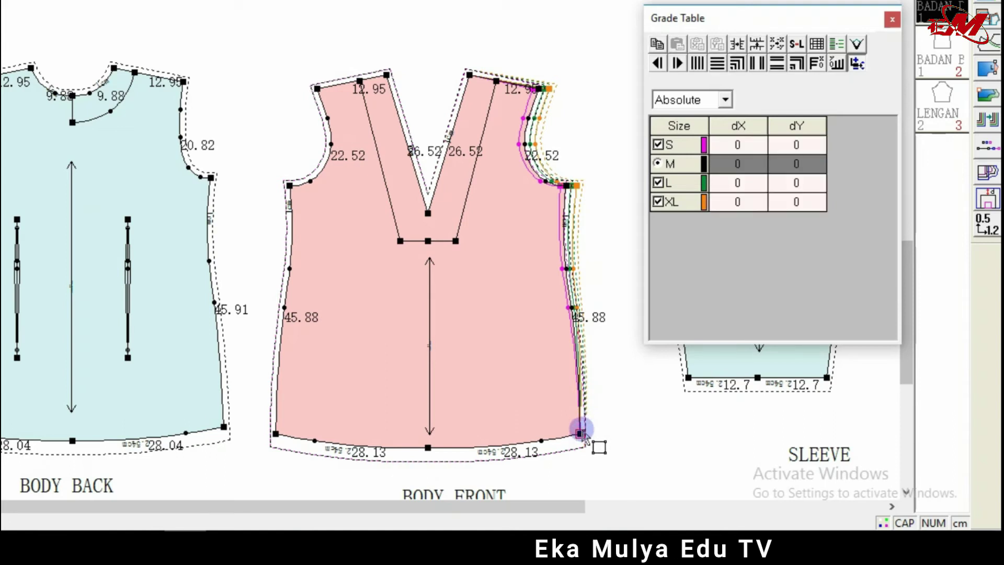
click(736, 142)
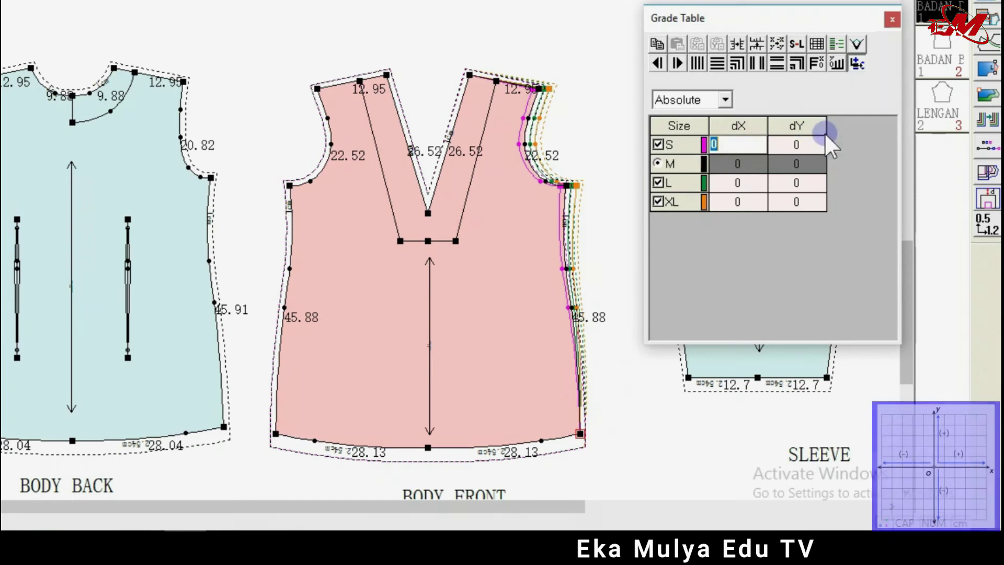
text(-1)
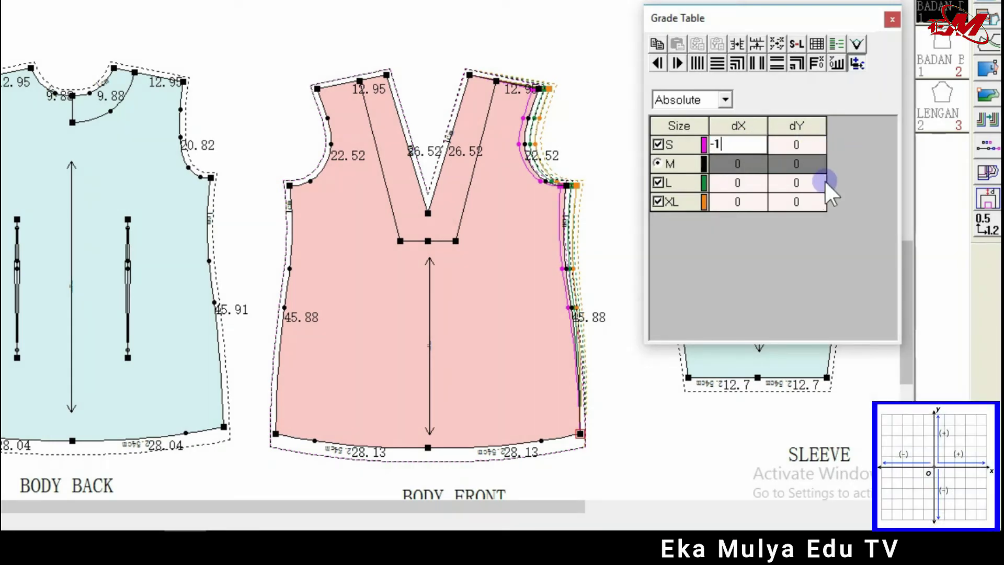
click(790, 189)
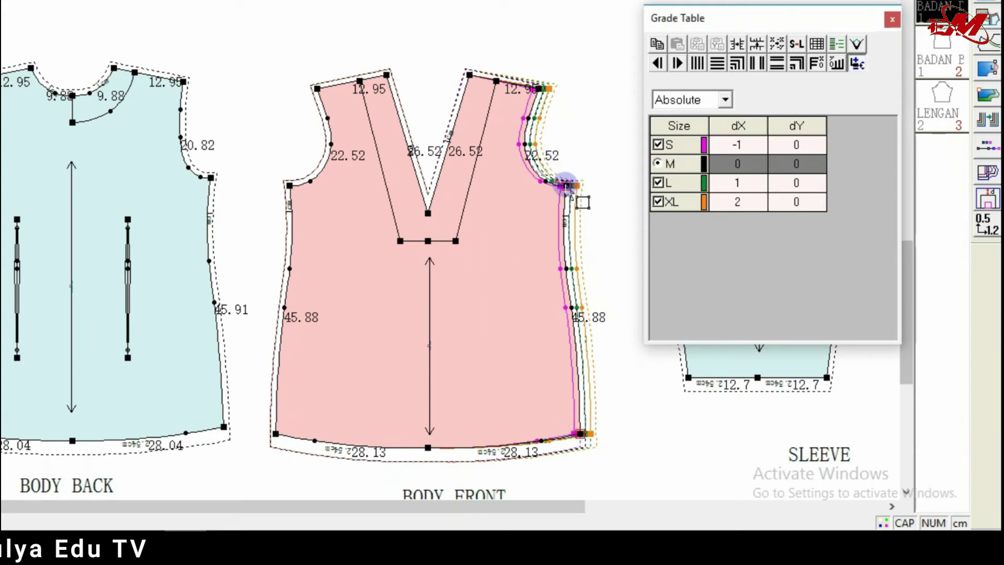
Step: Set size S dY to 1 at the body front's right hem corner and spread it evenly over the sizes
click(581, 434)
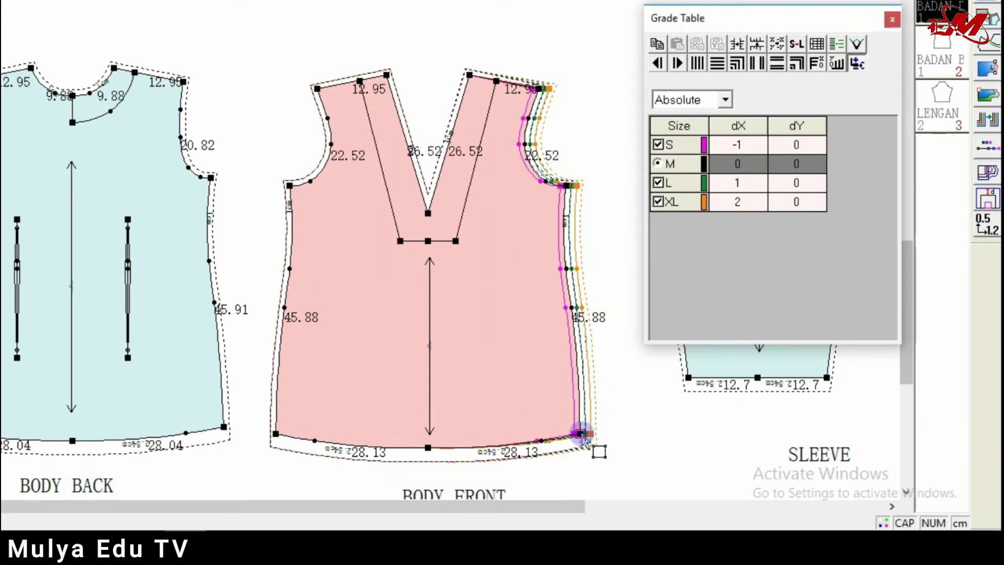
click(579, 412)
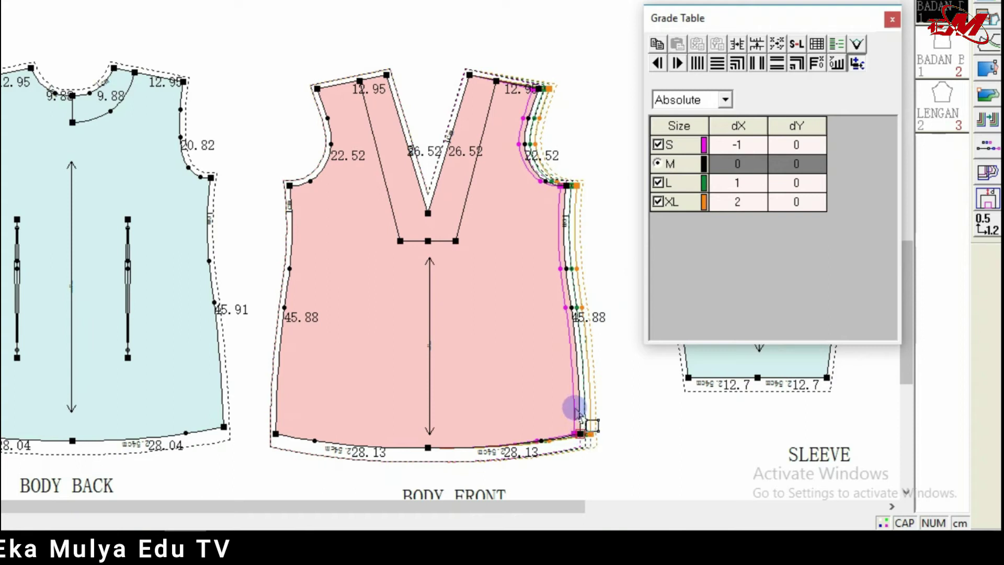
click(581, 433)
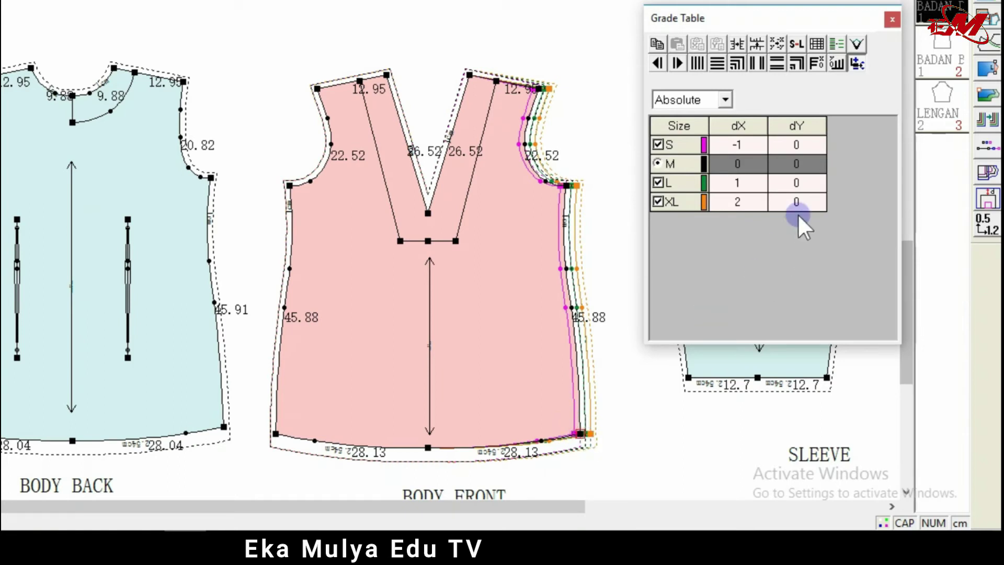
double_click(797, 145)
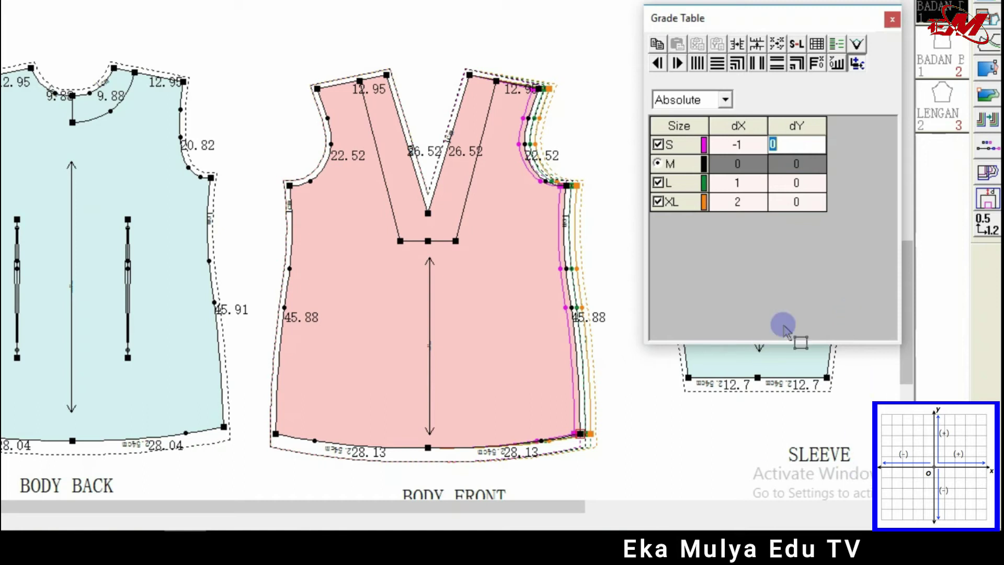
text(1)
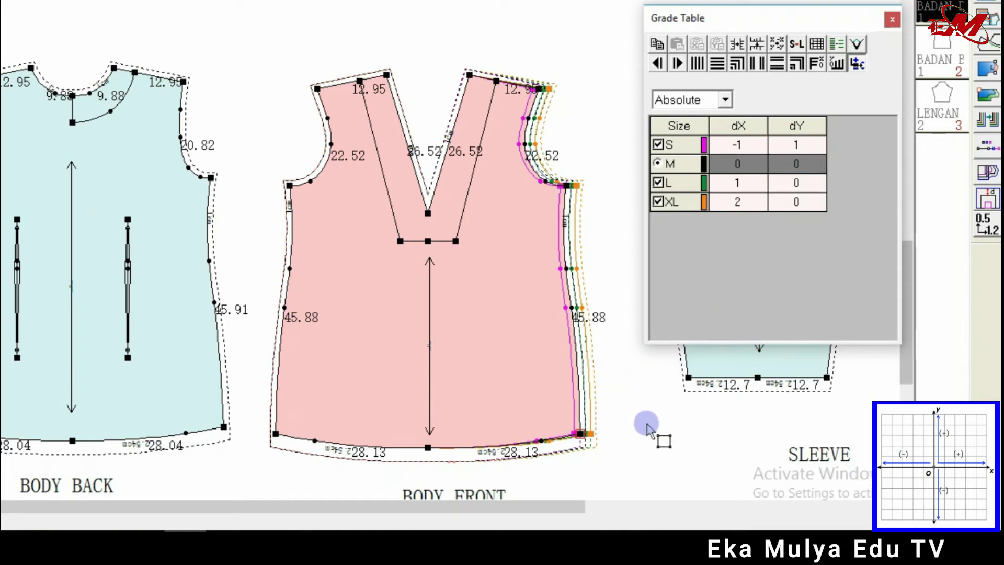
key(Return)
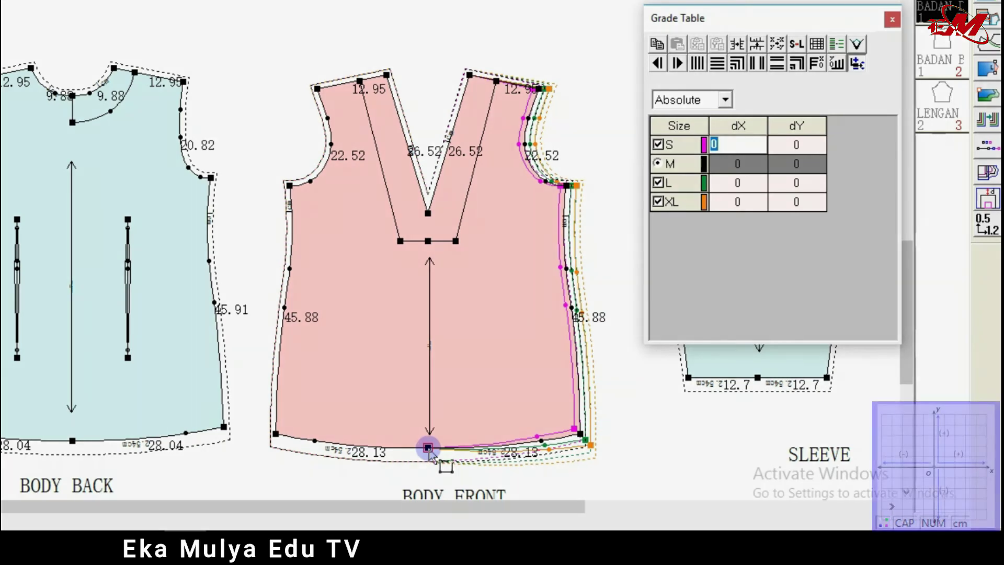
Step: Grade the centre hem point of the body front evenly in Y, with size S dY set to 1
click(795, 145)
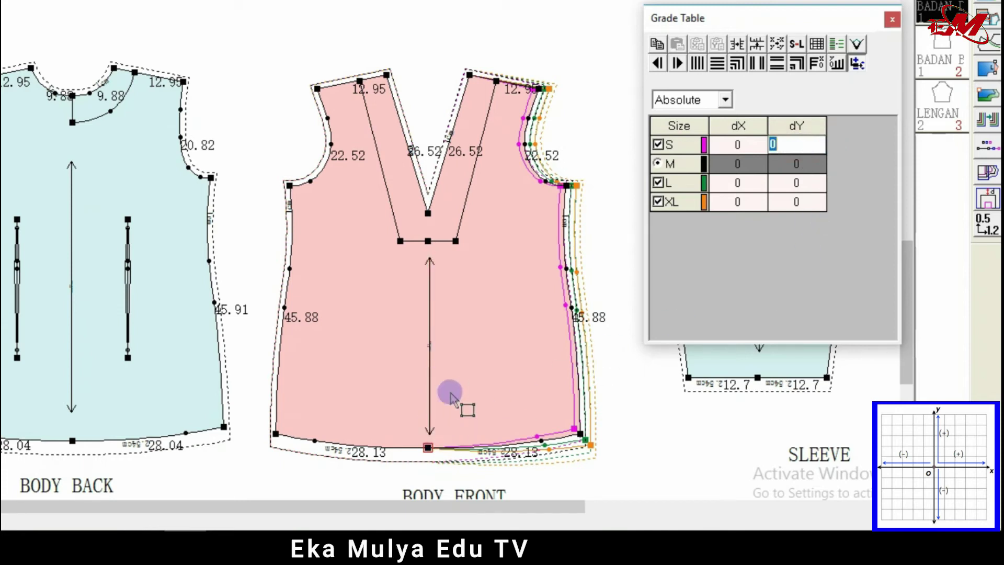
text(1)
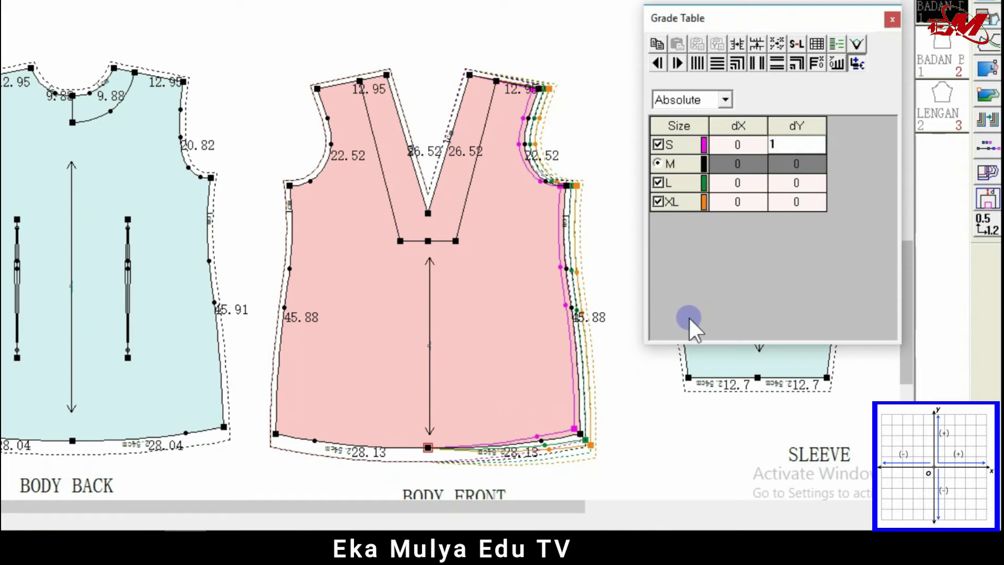
key(Return)
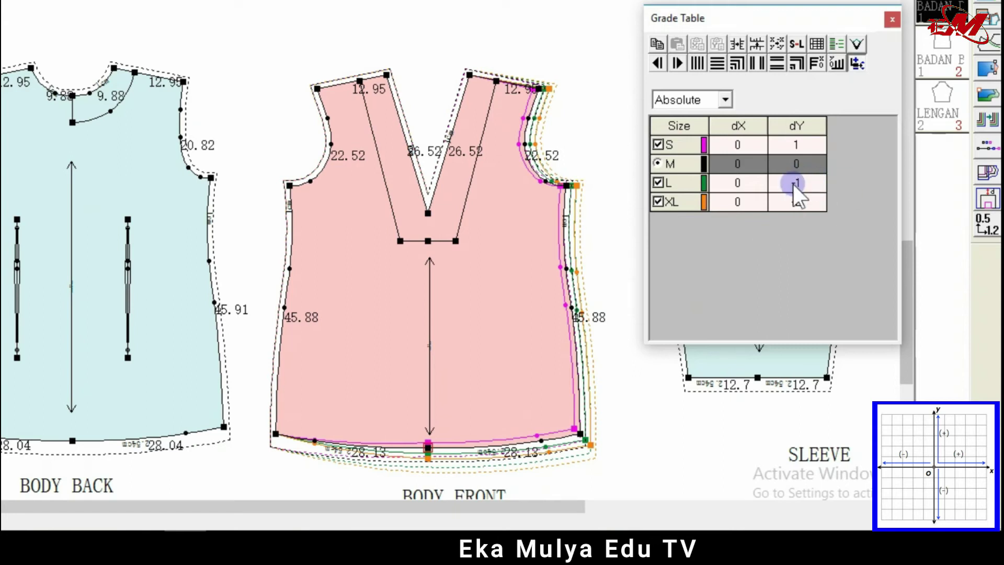
click(801, 197)
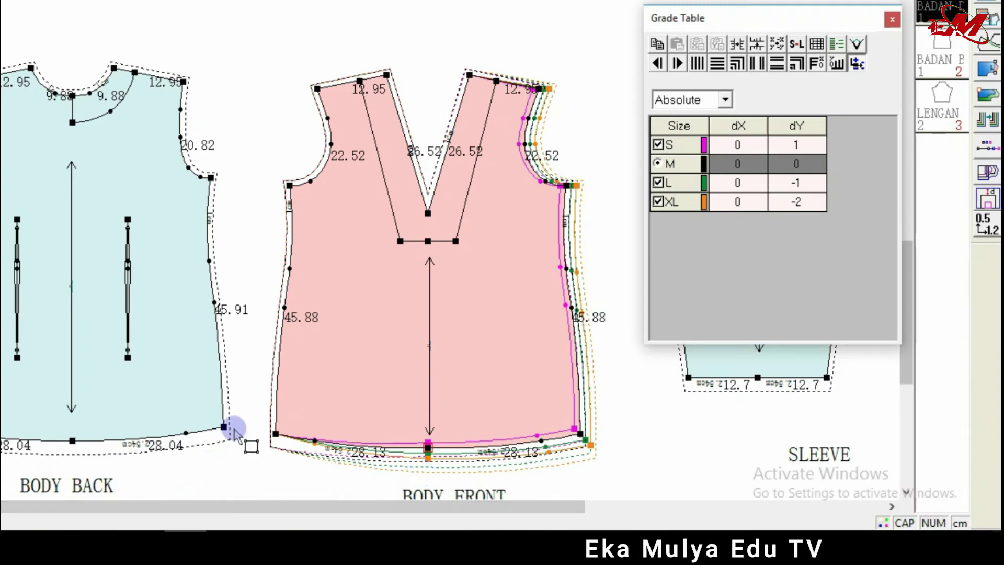
Step: Grade the body front's left hem corner evenly in X, with size S dX set to 1
click(273, 432)
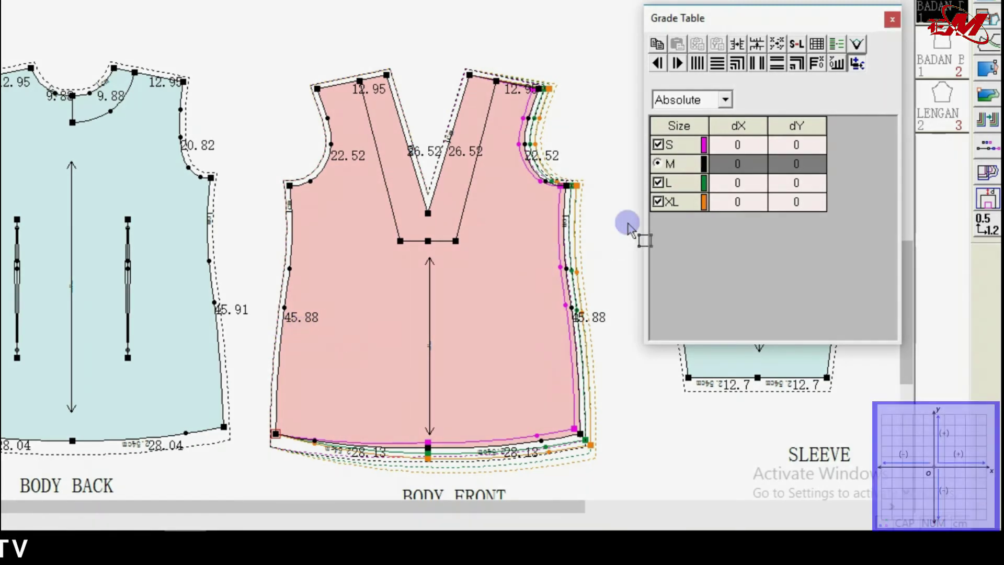
click(738, 142)
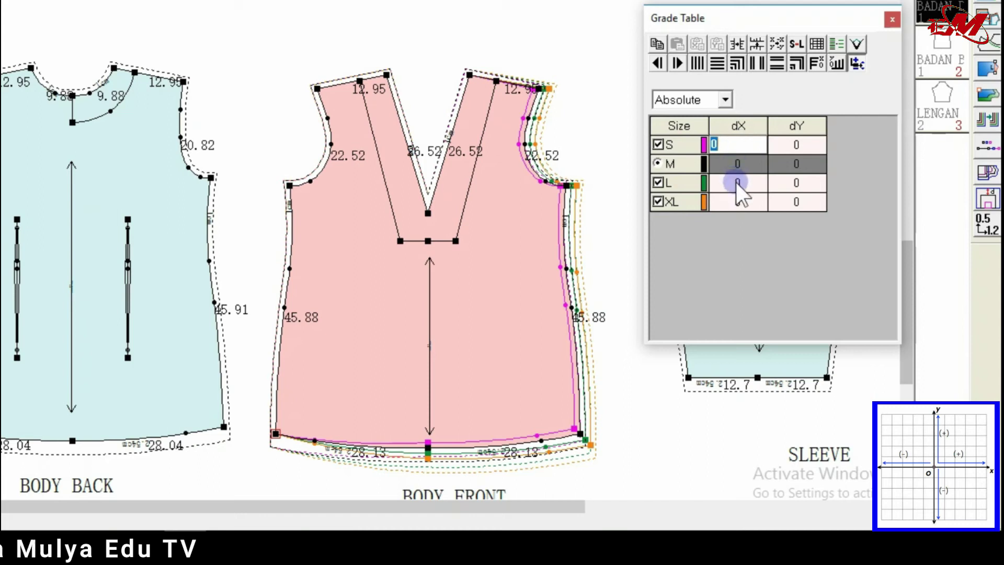
text(1)
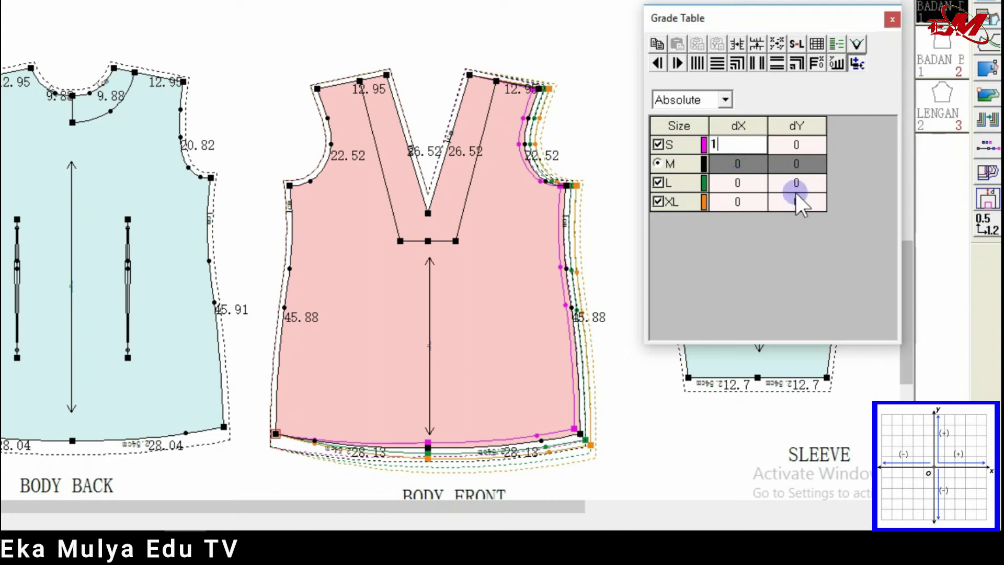
key(Return)
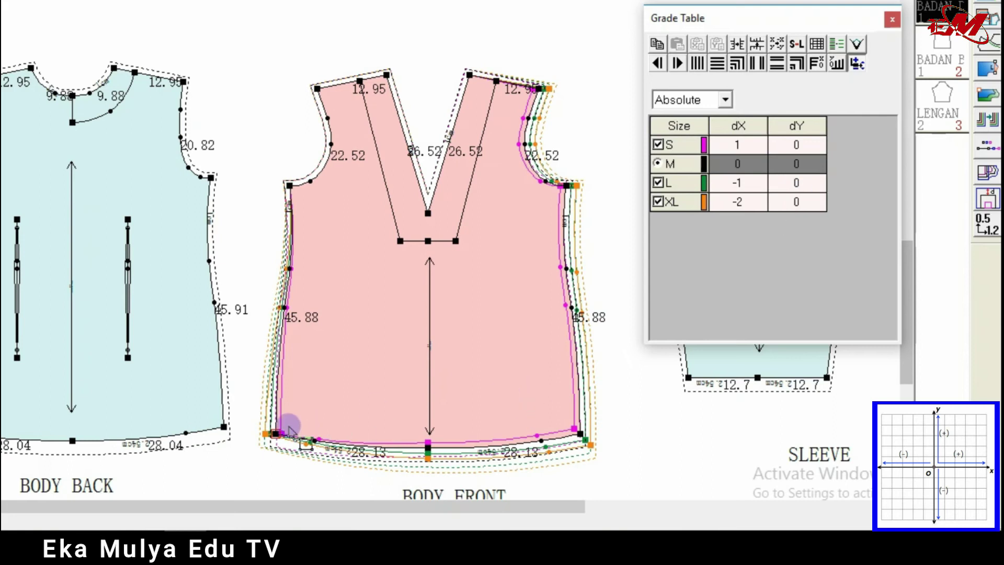
click(734, 152)
text(-)
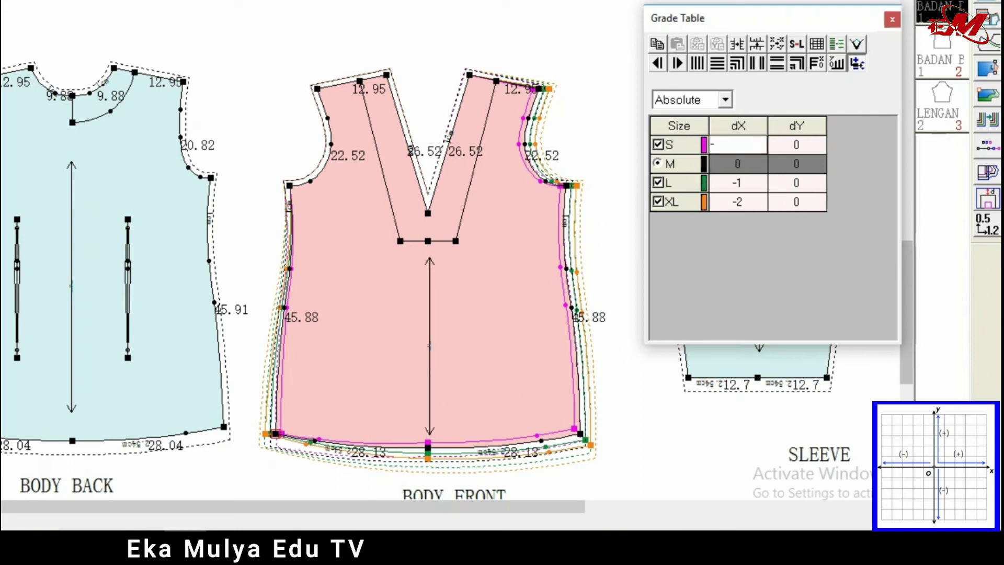
key(Escape)
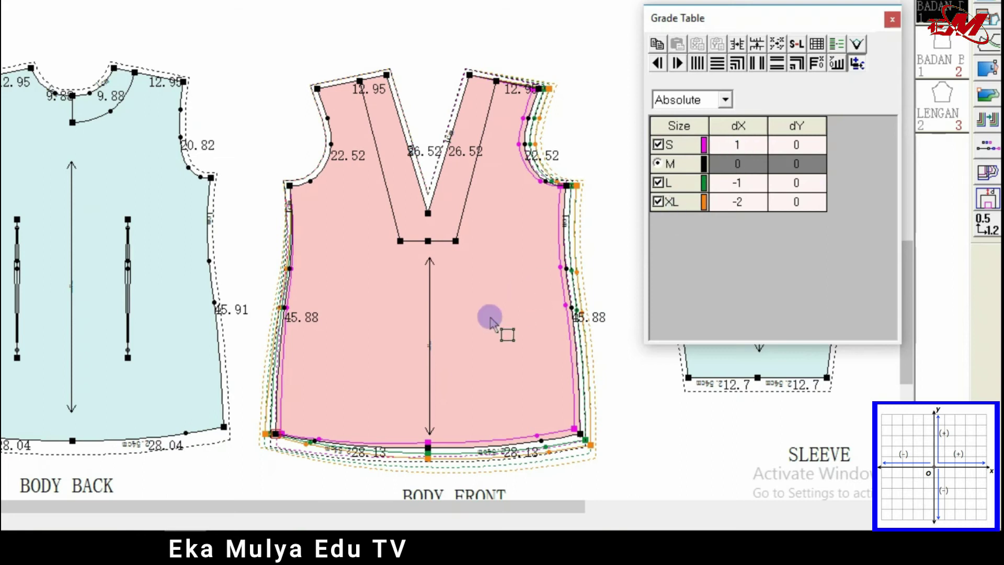
Step: Set size S dY to 1 at the body front's left hem corner and spread it evenly over the sizes
click(736, 146)
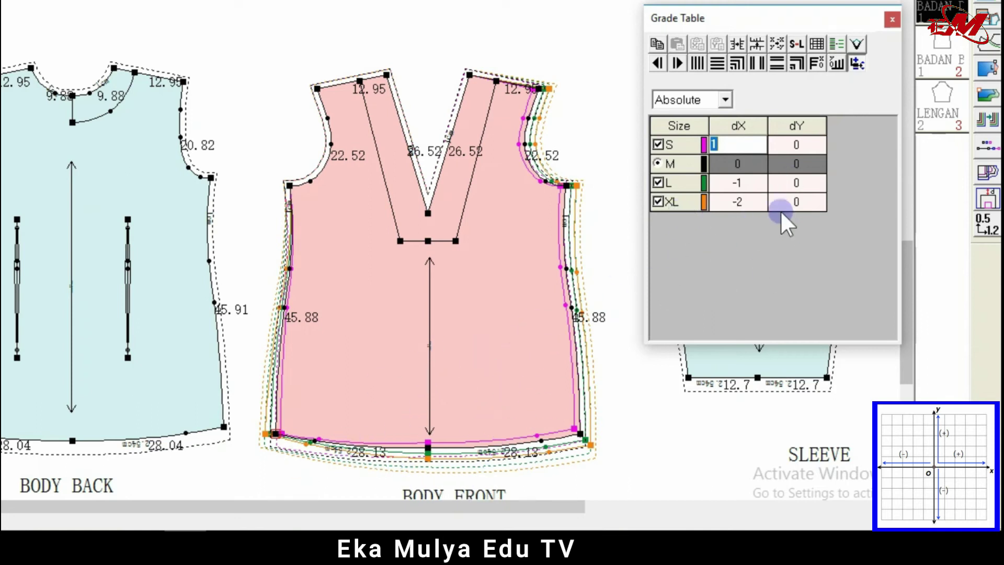
click(798, 145)
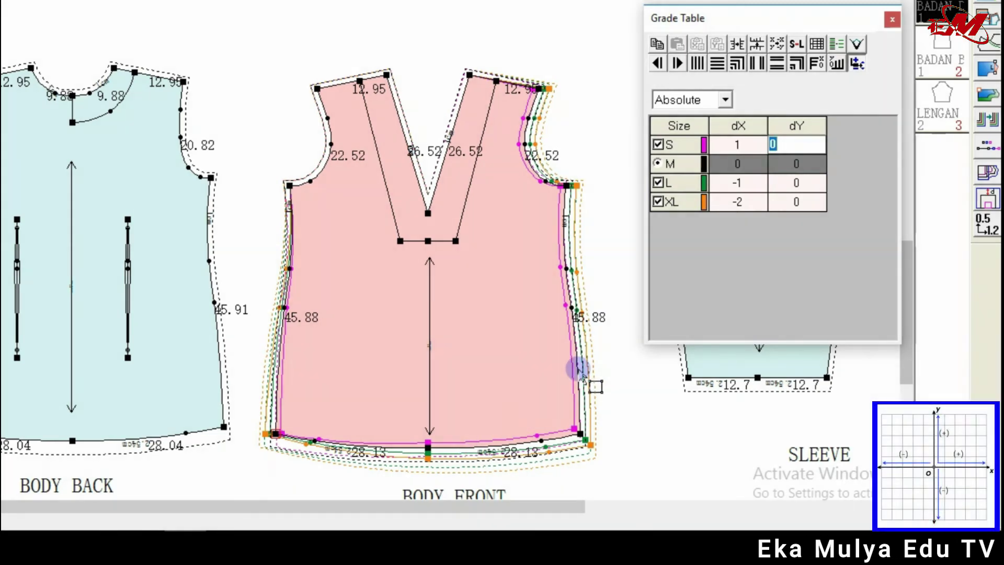
text(1)
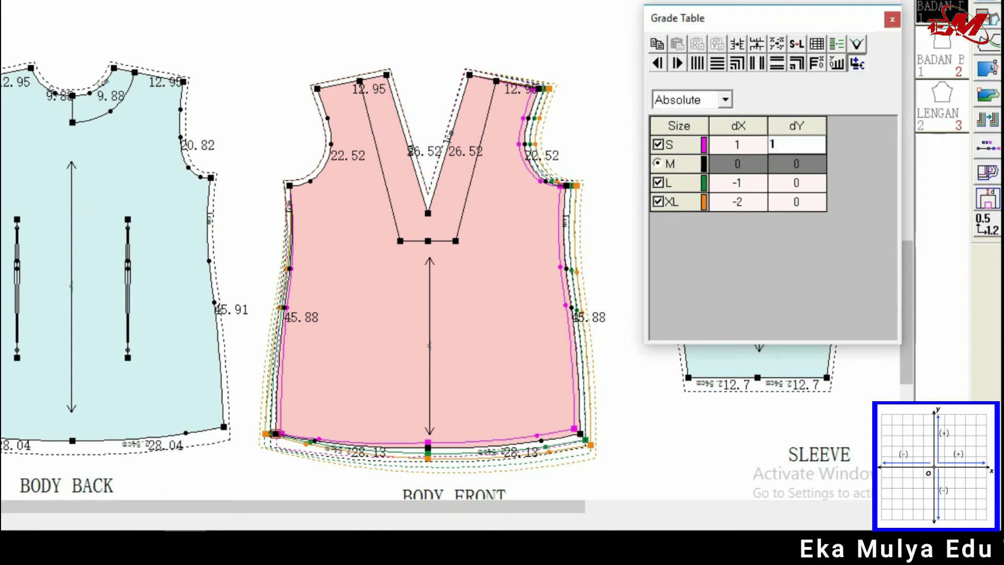
key(Return)
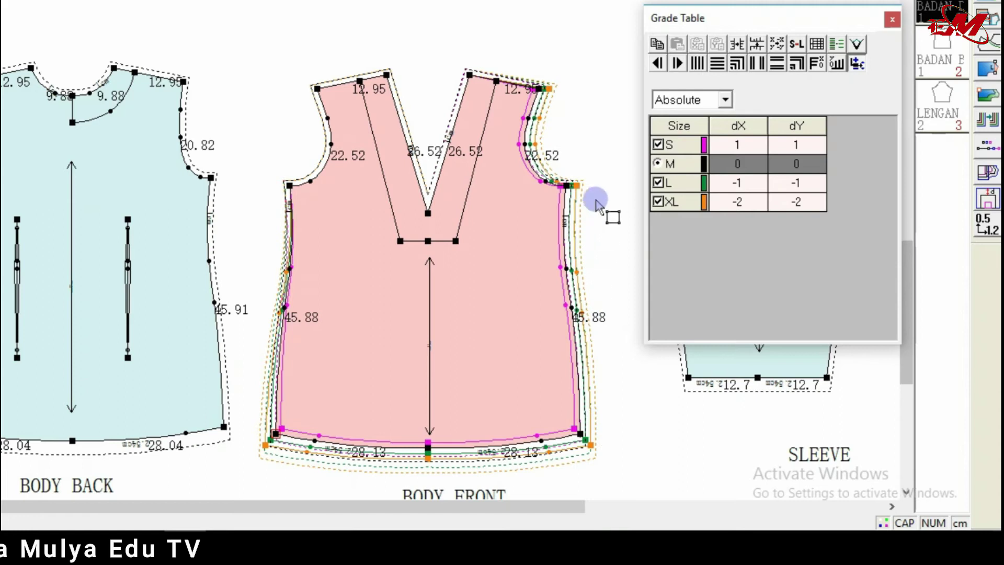
Step: Grade the body front's left underarm point evenly in X, with size S dX set to 1
click(288, 186)
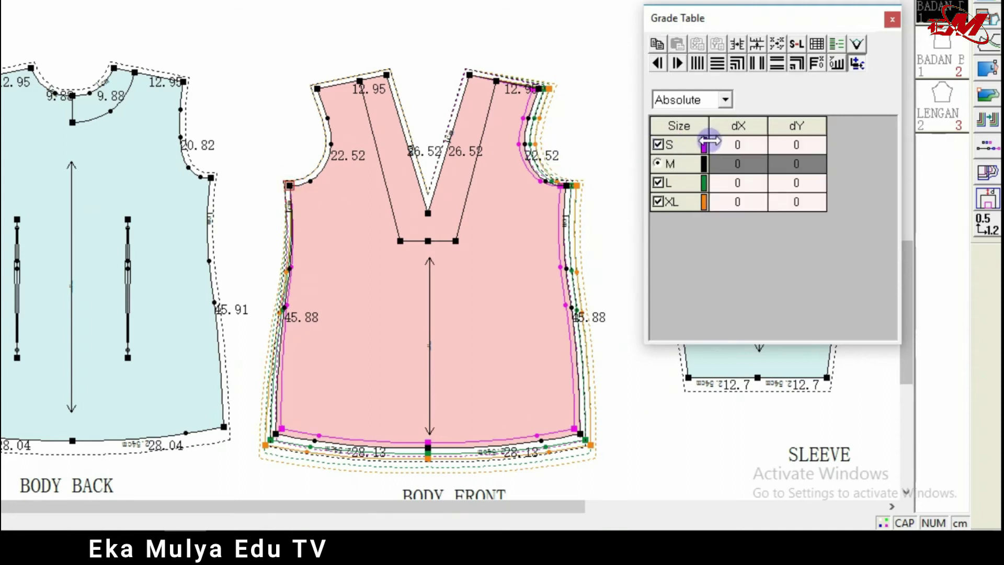
double_click(737, 143)
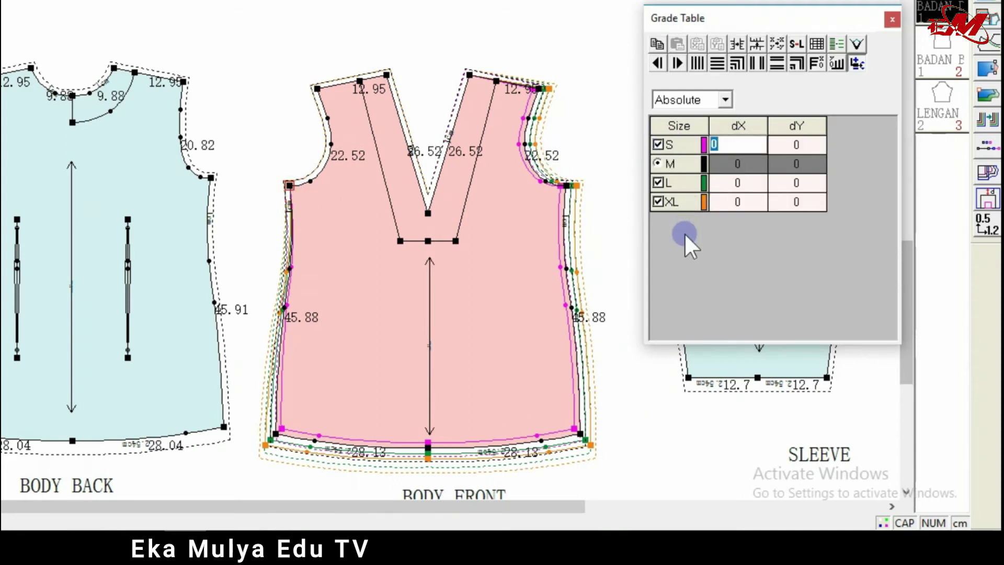
text(1)
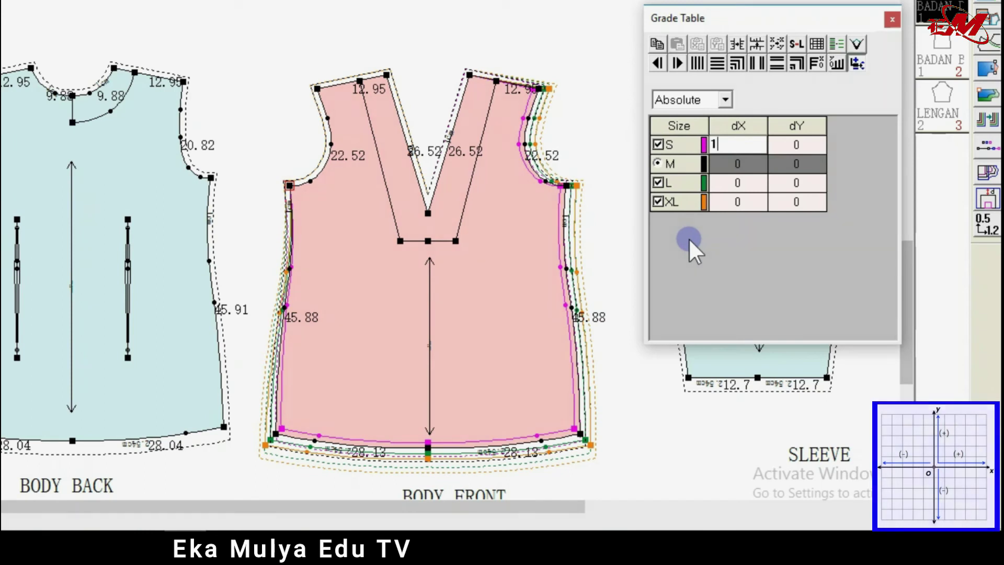
key(Return)
Step: Set size S dX to 1 at the body front's left shoulder tip and spread it evenly over the sizes
click(339, 97)
click(735, 145)
text(1)
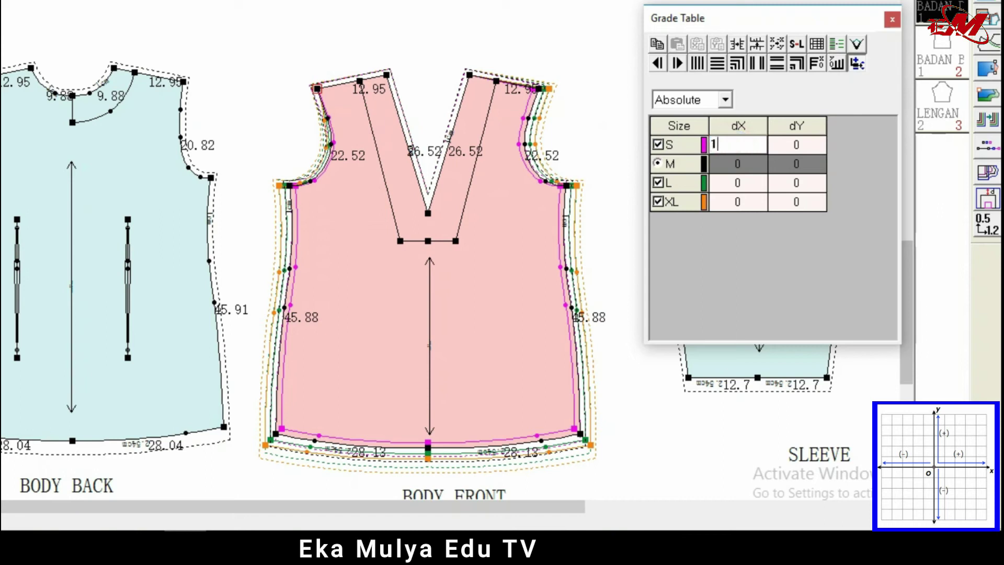
click(735, 145)
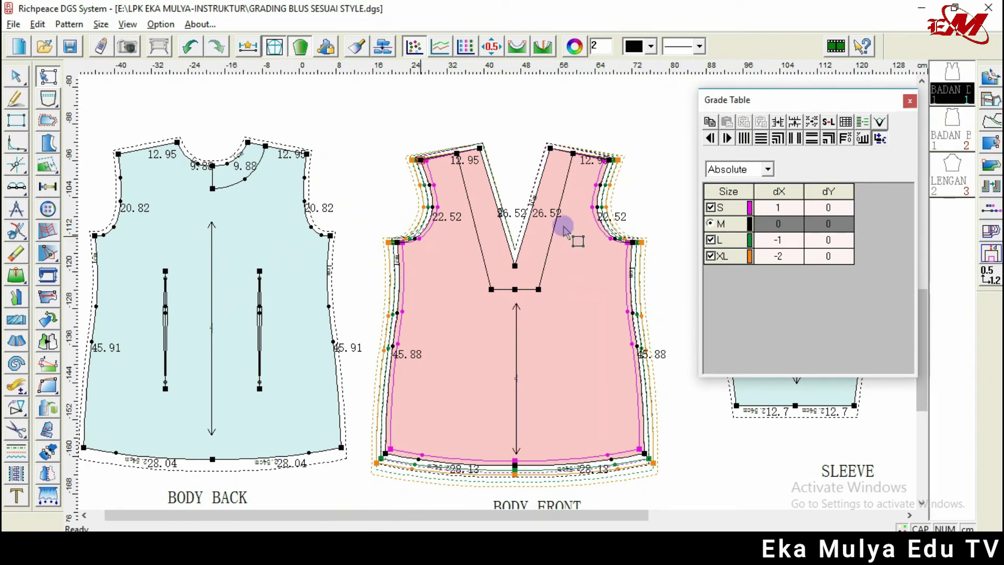
Step: Grade the body back's right shoulder tip evenly in X, with size S dX set to -1
click(909, 101)
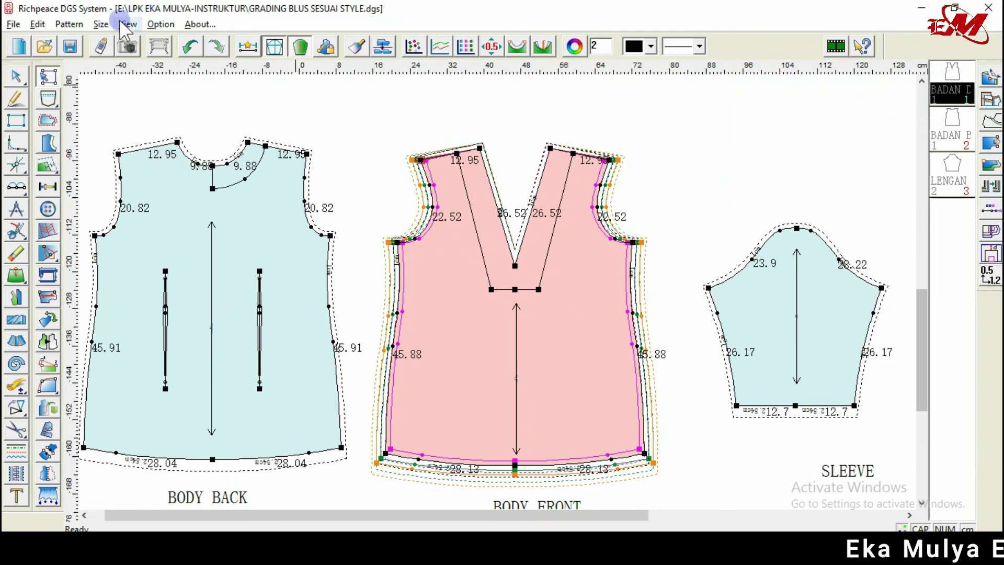
click(412, 53)
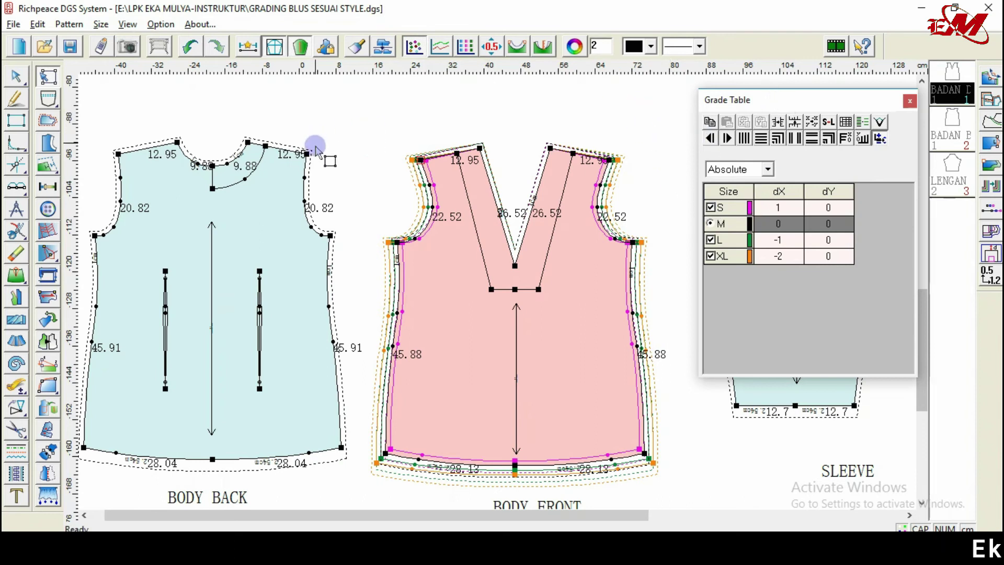
click(601, 207)
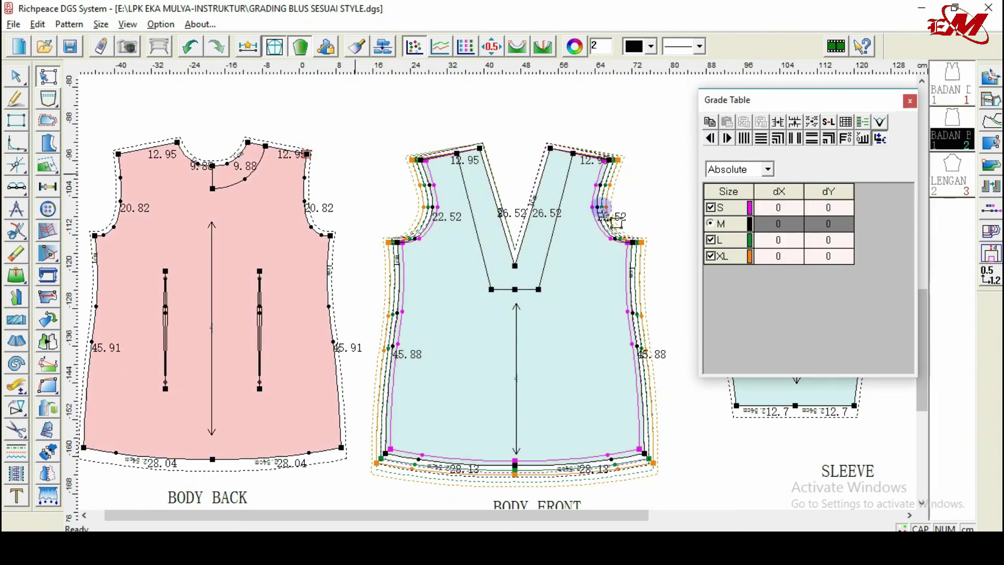
click(782, 208)
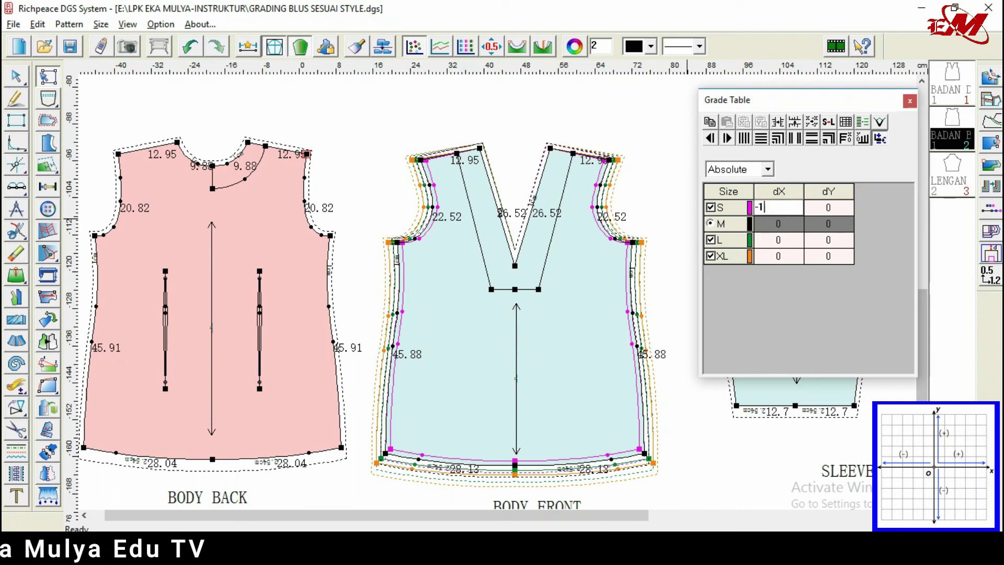
key(Return)
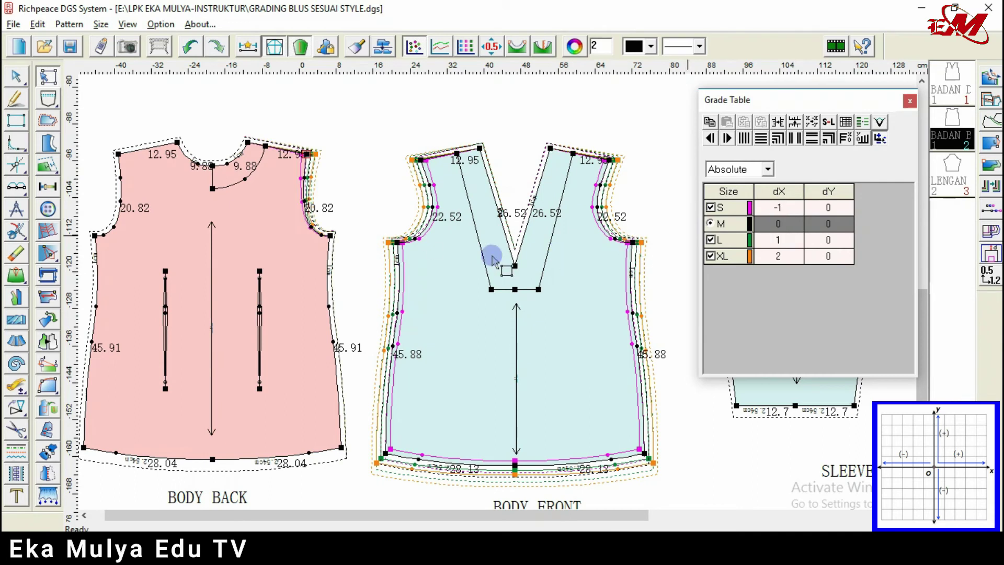
Step: Grade the body back's right underarm point evenly in X, with size S dX set to -1
click(331, 235)
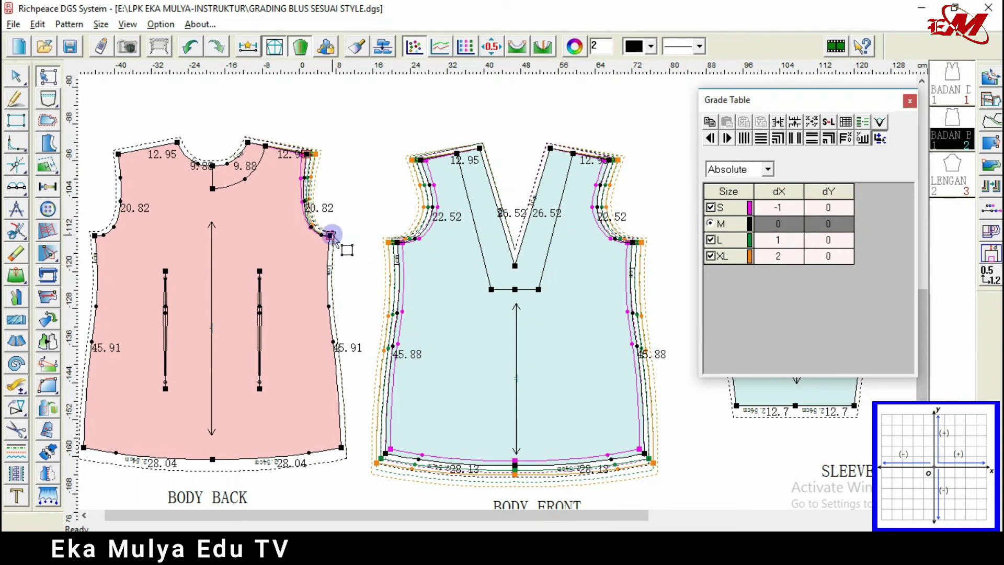
click(786, 208)
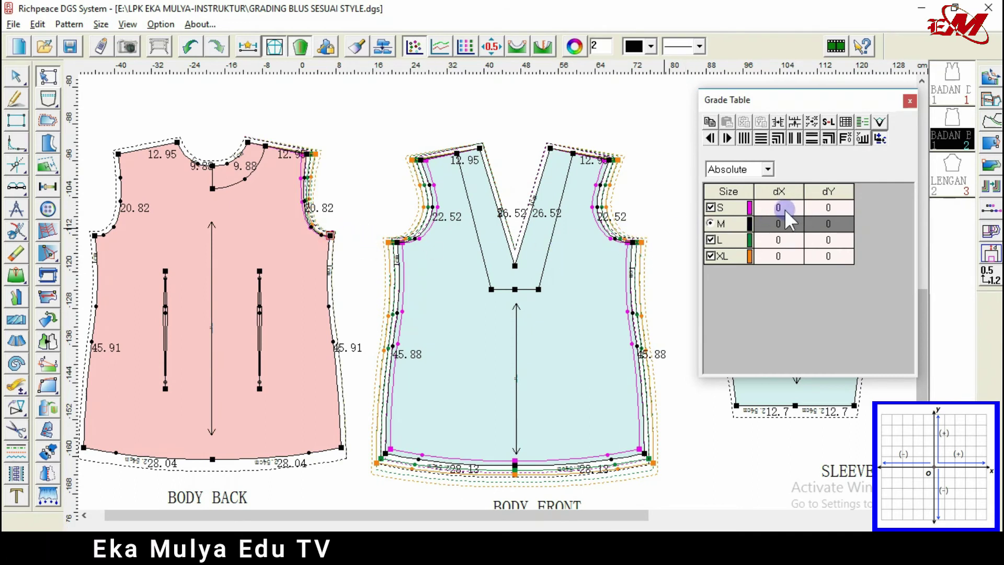
text(-)
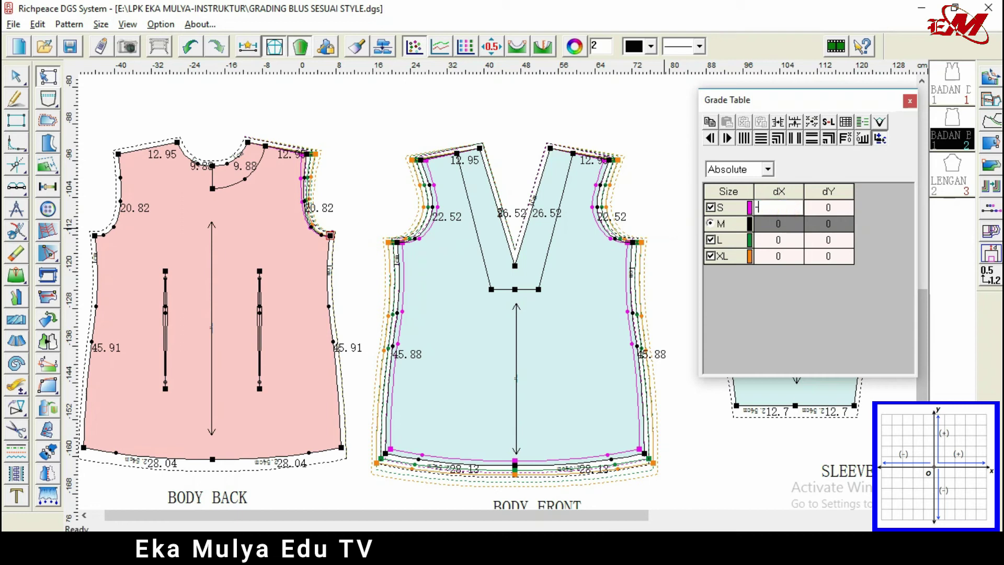
text(1)
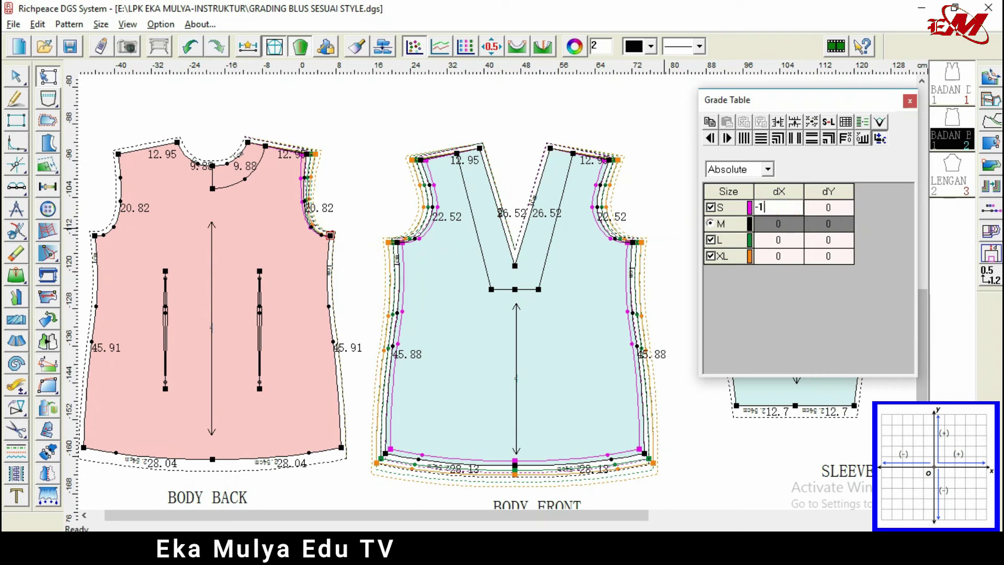
click(787, 257)
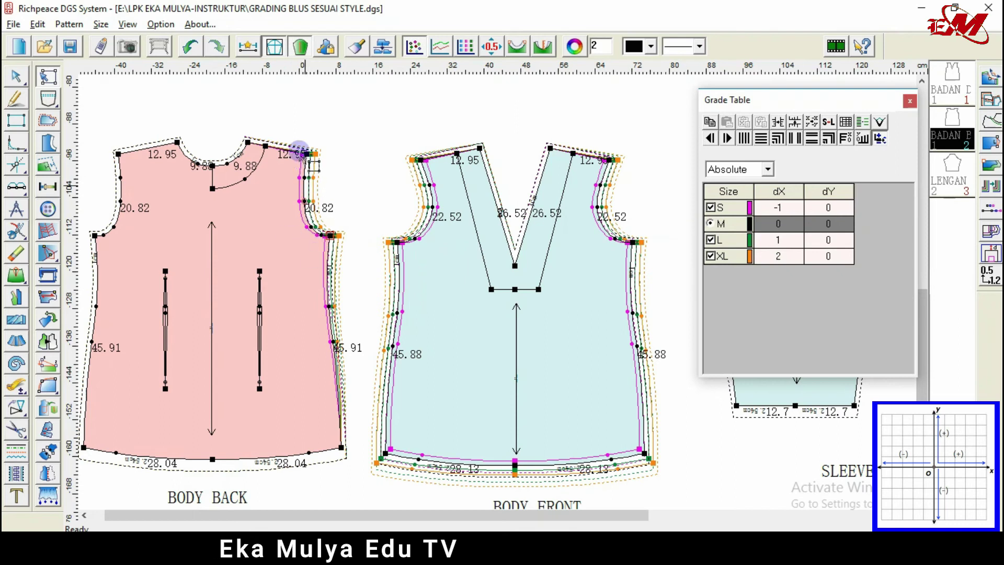
Step: Set size S dX to -1 at the body back's right hem corner and spread it evenly over the sizes
click(342, 447)
click(779, 209)
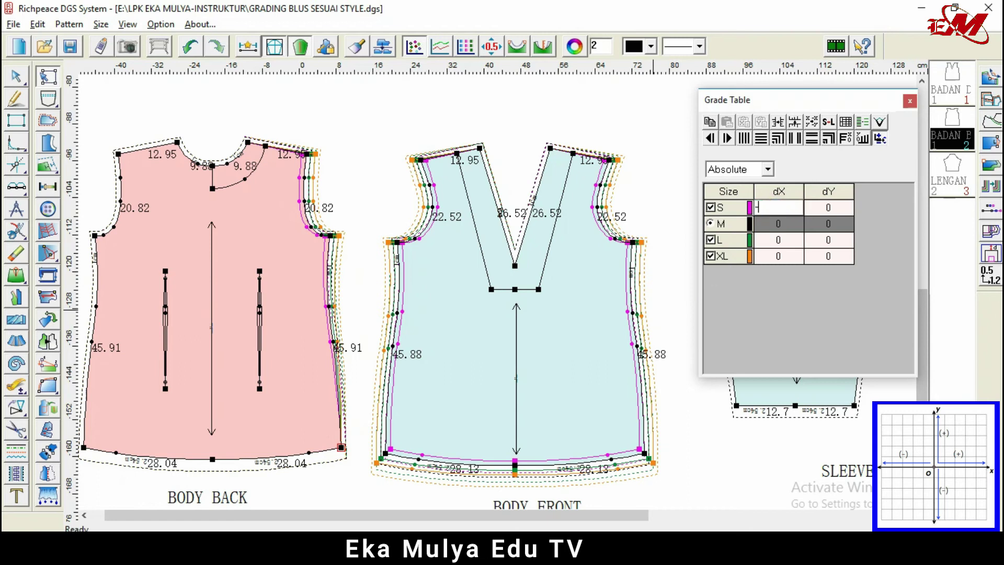
text(-1)
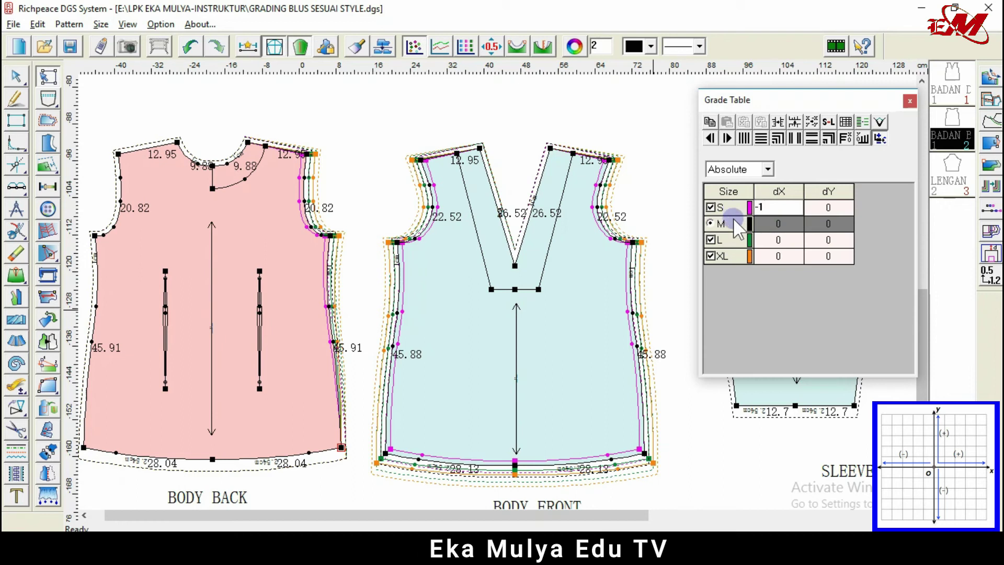
key(Return)
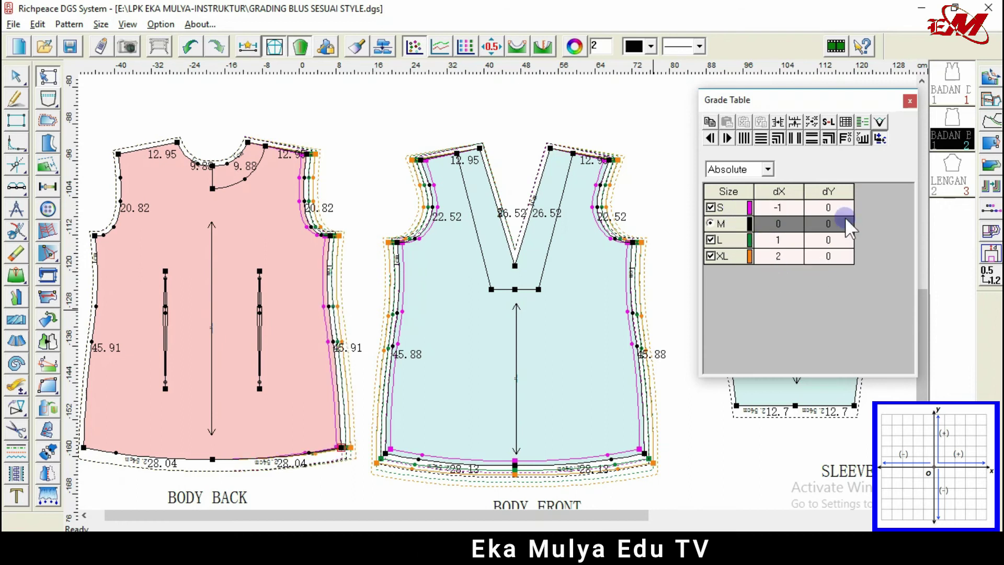
Step: Grade the body back's right hem corner evenly in Y, with size S dY set to 1
click(831, 206)
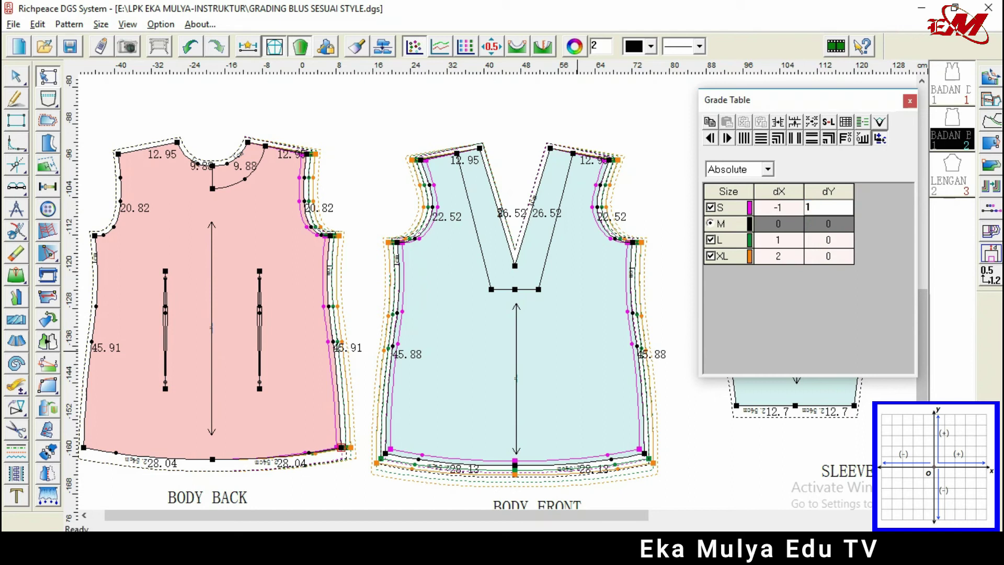
text(1)
key(Return)
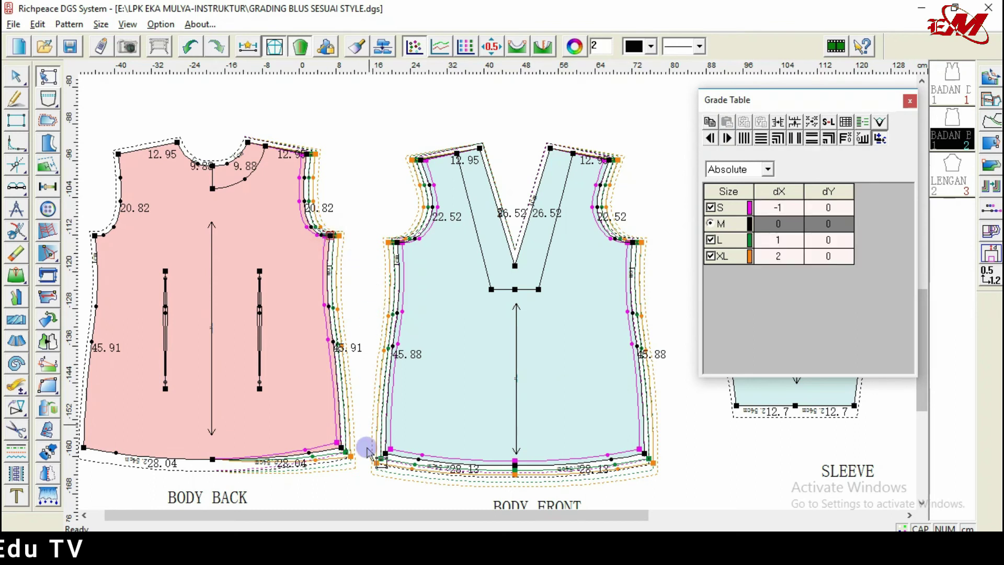
Step: Copy the grading of the body back's right hem corner and paste it onto the left hem corner
click(341, 446)
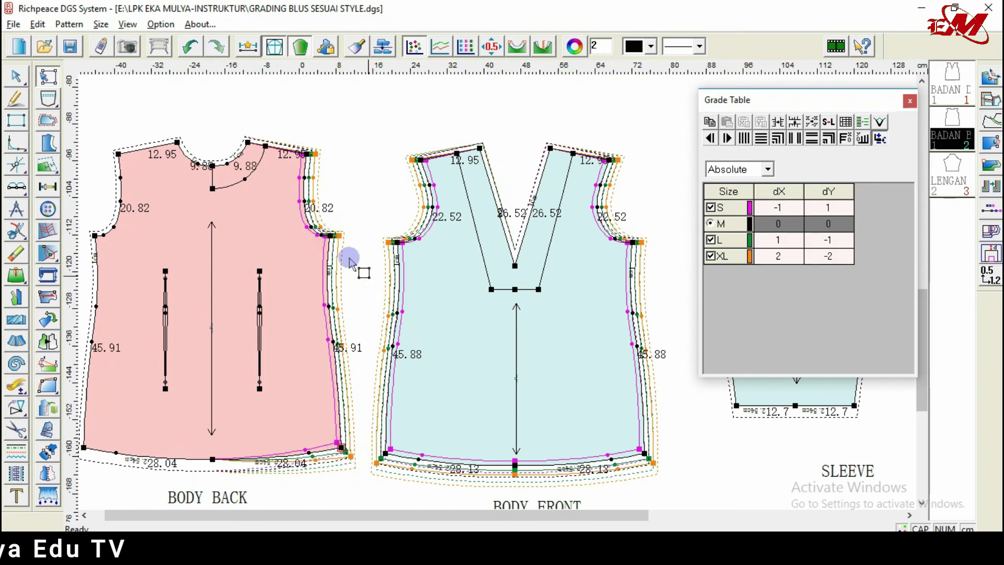
click(332, 235)
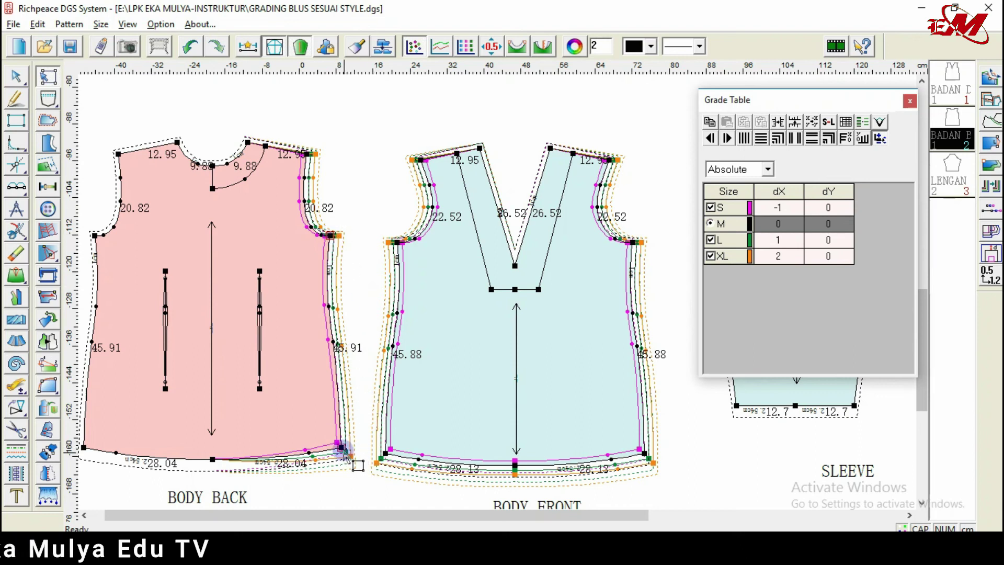
click(341, 447)
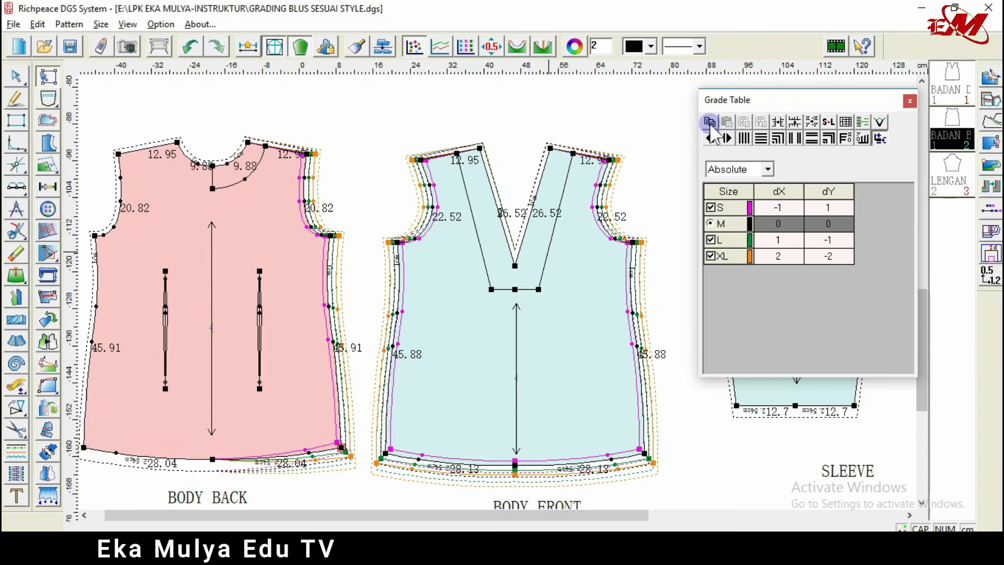
click(709, 123)
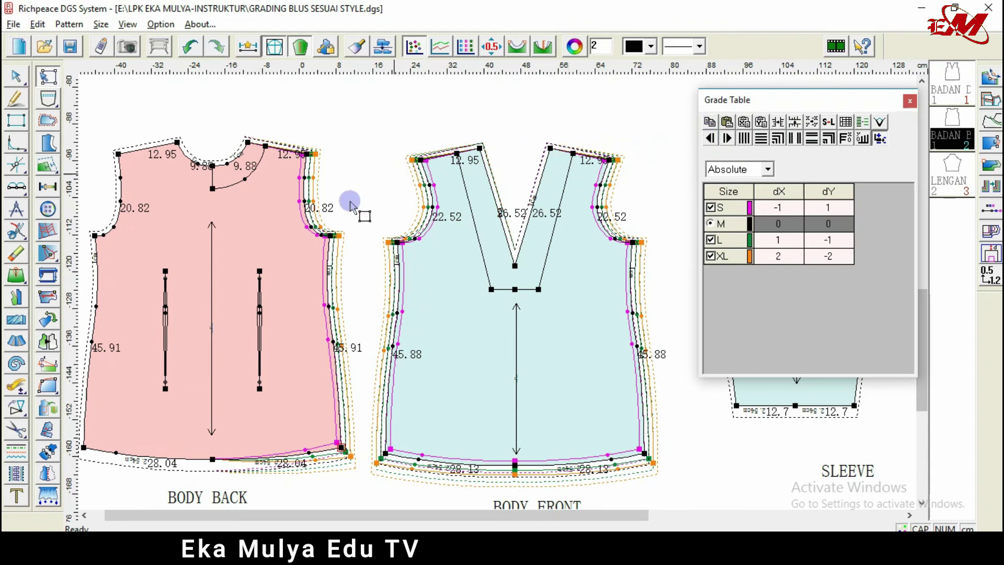
click(83, 447)
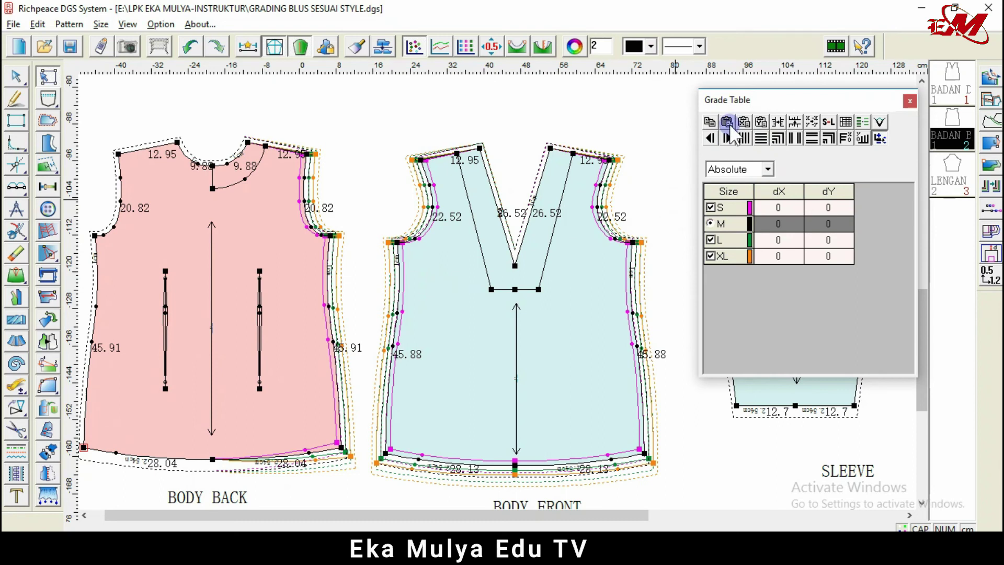
click(731, 127)
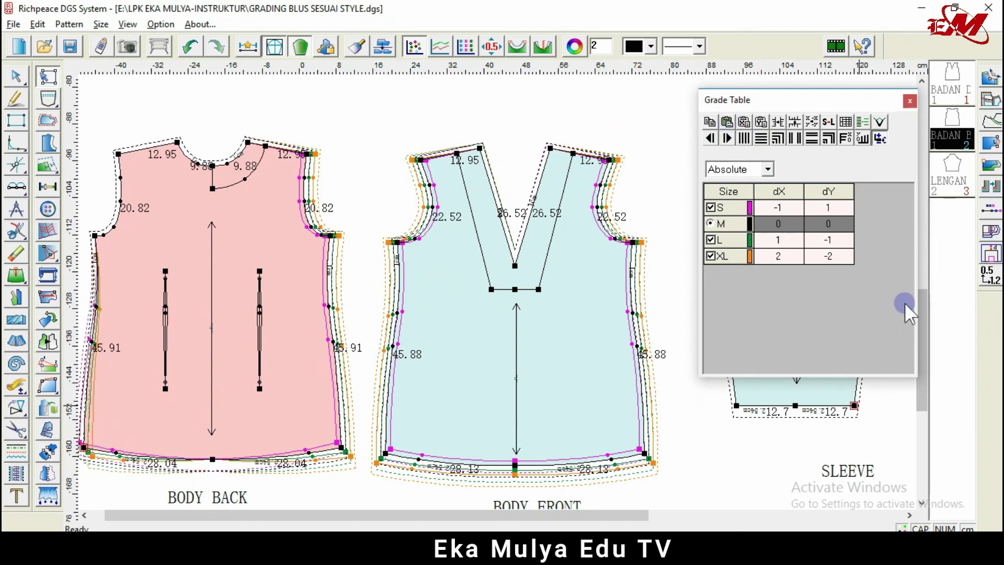
Step: Set size S dX to 1 at the body back's left hem corner and spread it evenly over the sizes
drag(537, 520, 523, 523)
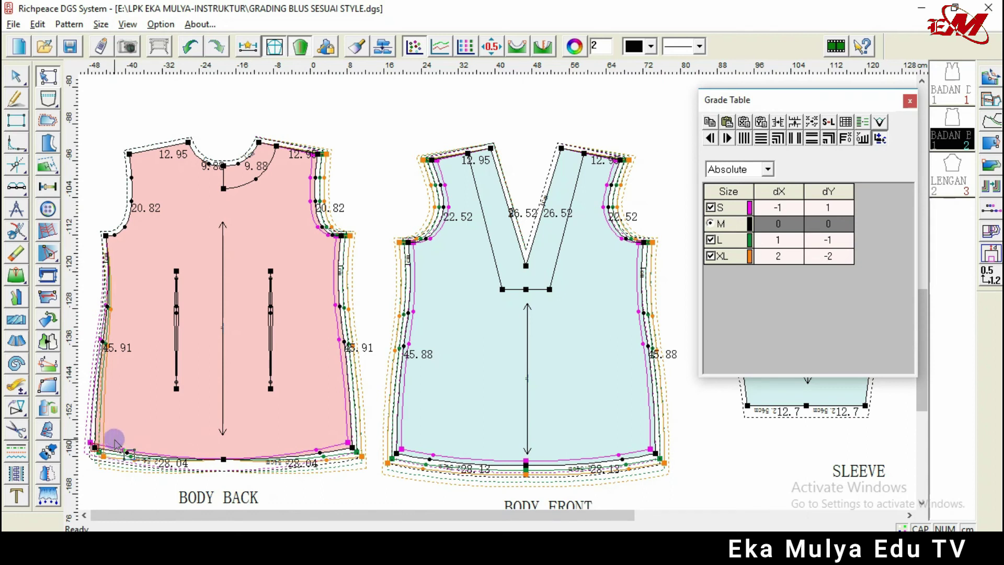
click(777, 211)
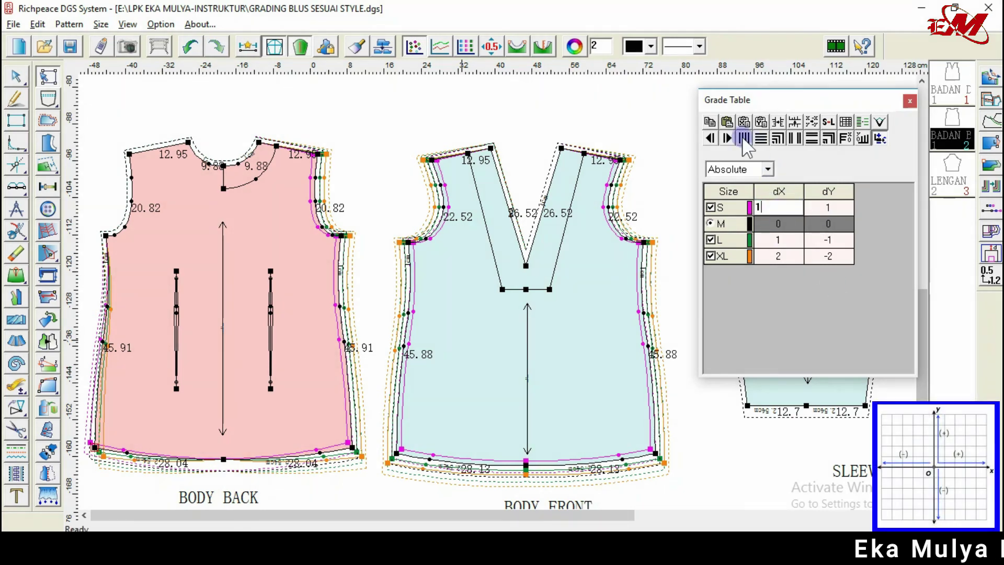
key(Return)
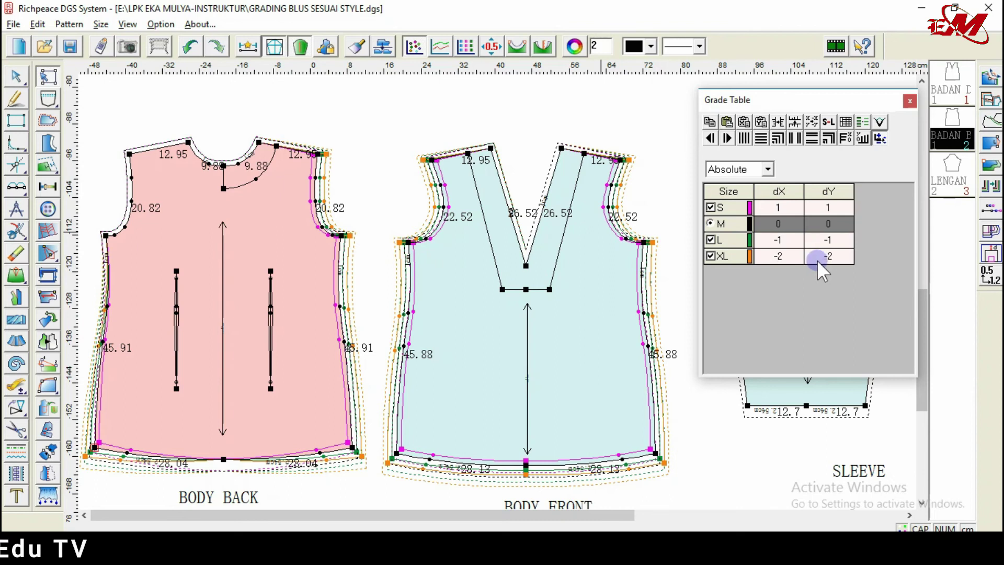
Step: Copy the grading of the body back's right underarm point and paste it onto the left underarm point
click(221, 325)
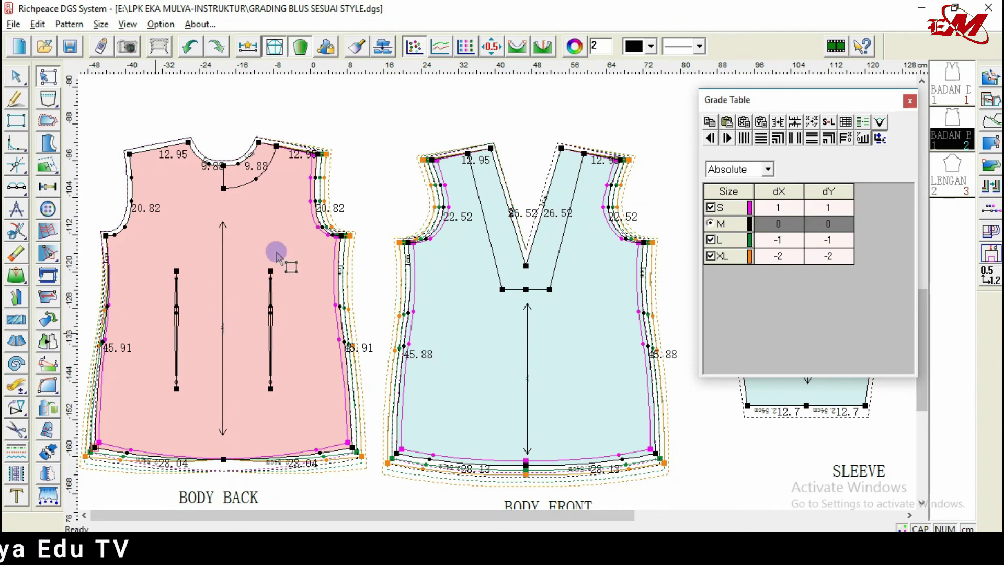
click(343, 235)
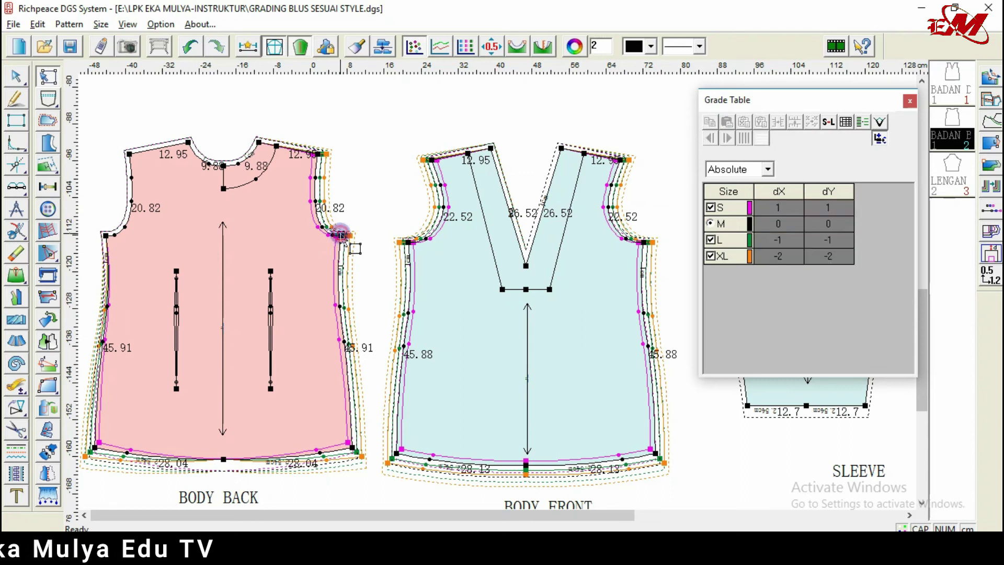
click(711, 121)
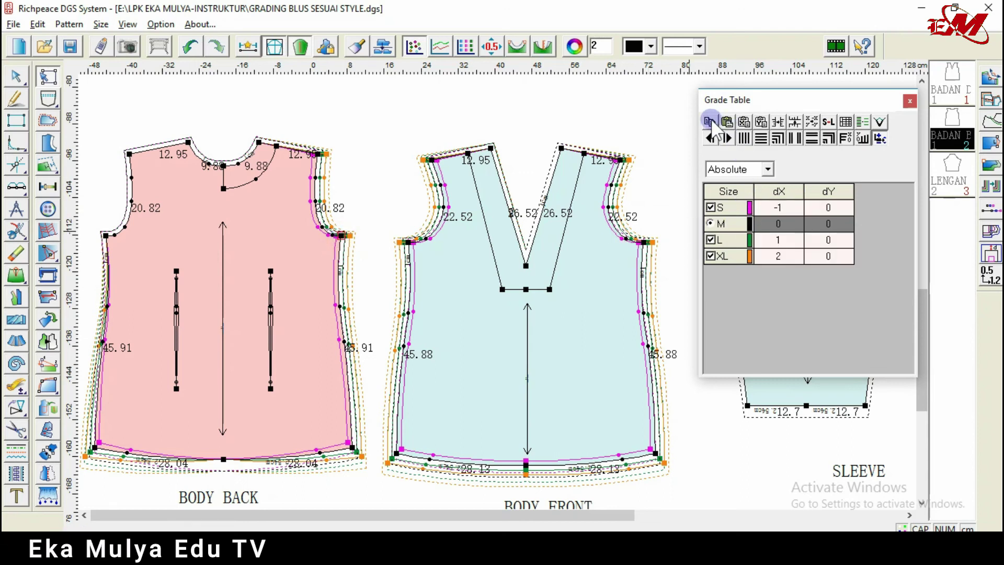
click(105, 235)
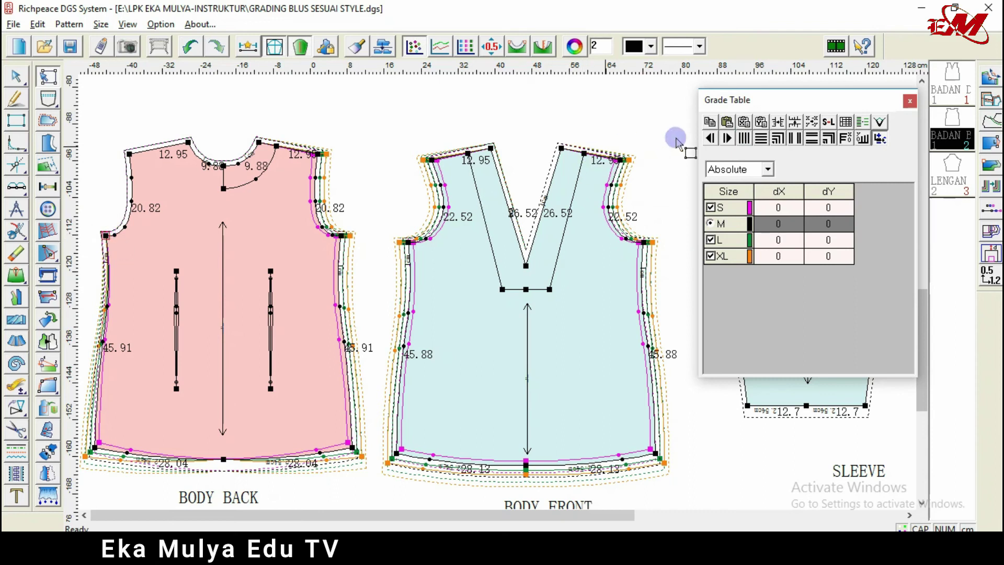
click(727, 121)
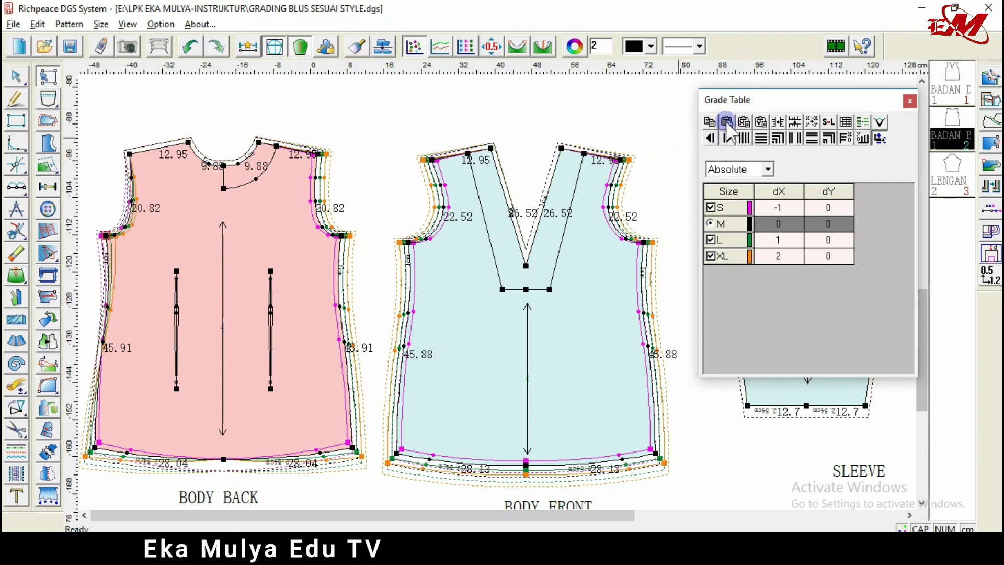
Step: Set size S dX to 1 at the body back's left underarm point and spread it evenly over the sizes
click(779, 207)
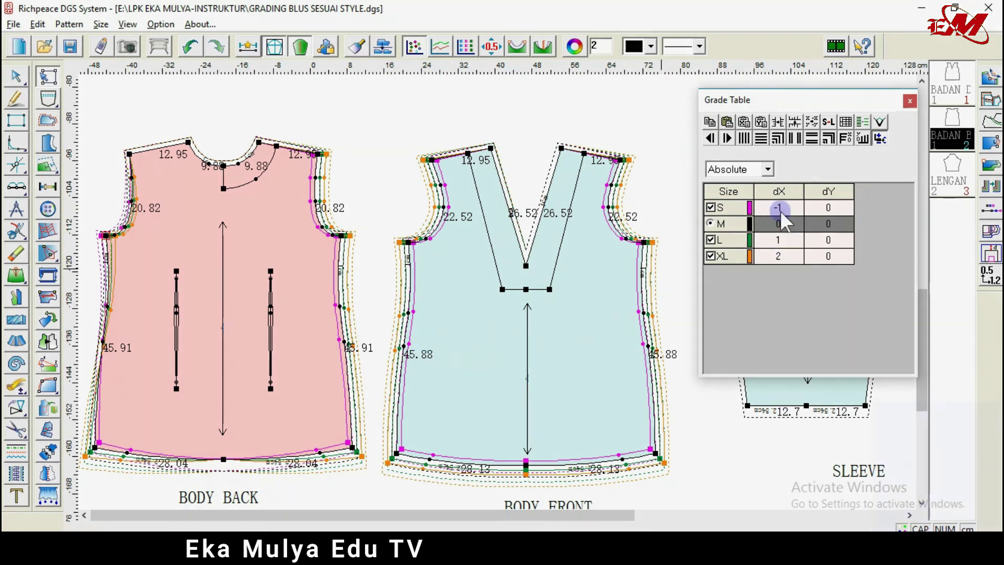
text(1)
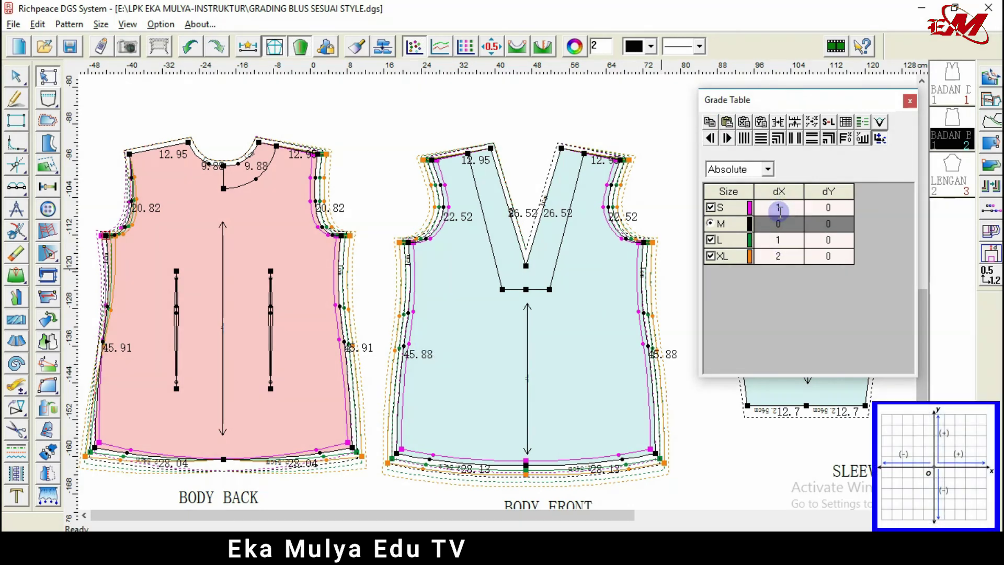
key(Return)
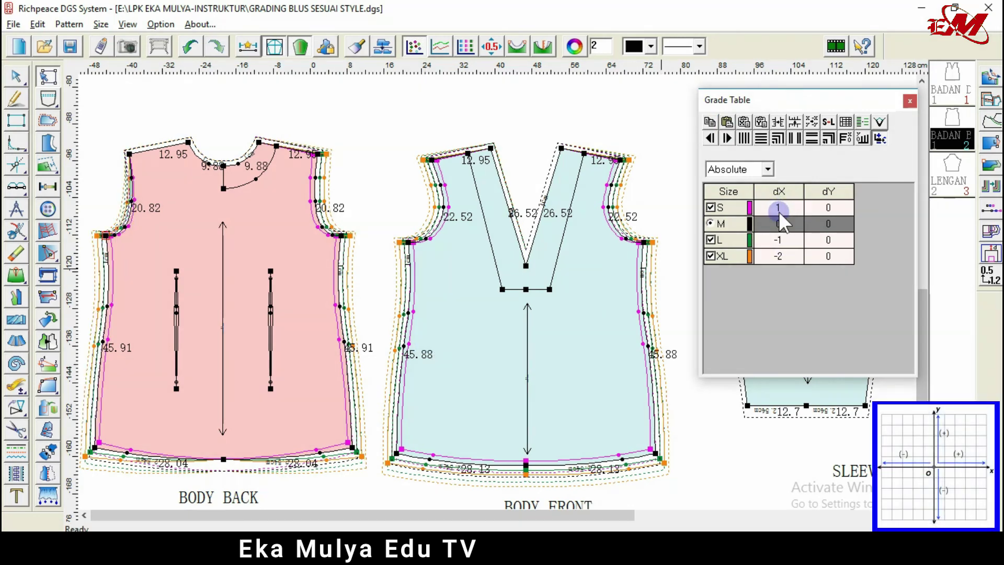
Step: Grade the body back's center hem point evenly in Y, with size S dY set to 1
click(230, 459)
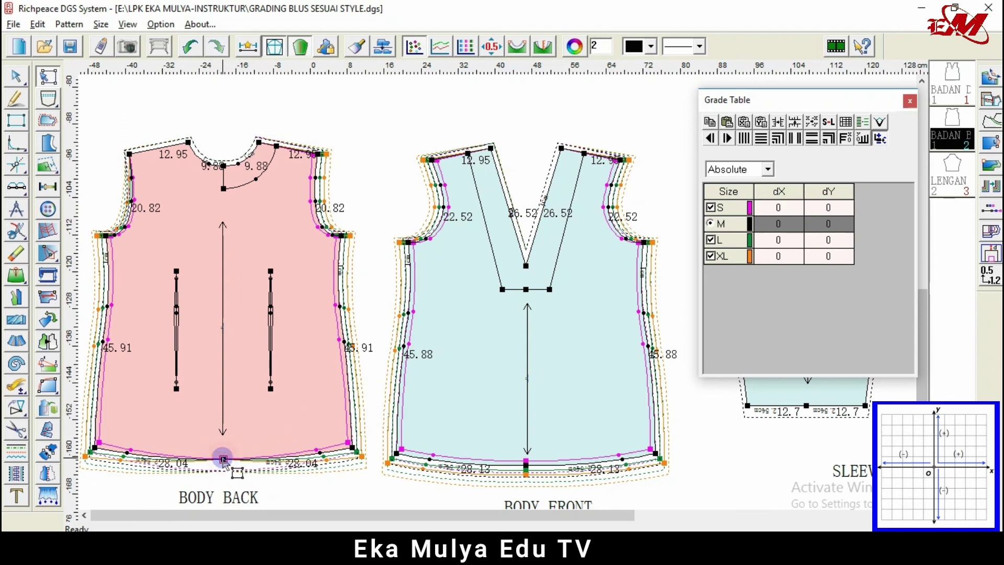
click(832, 208)
text(1)
key(Return)
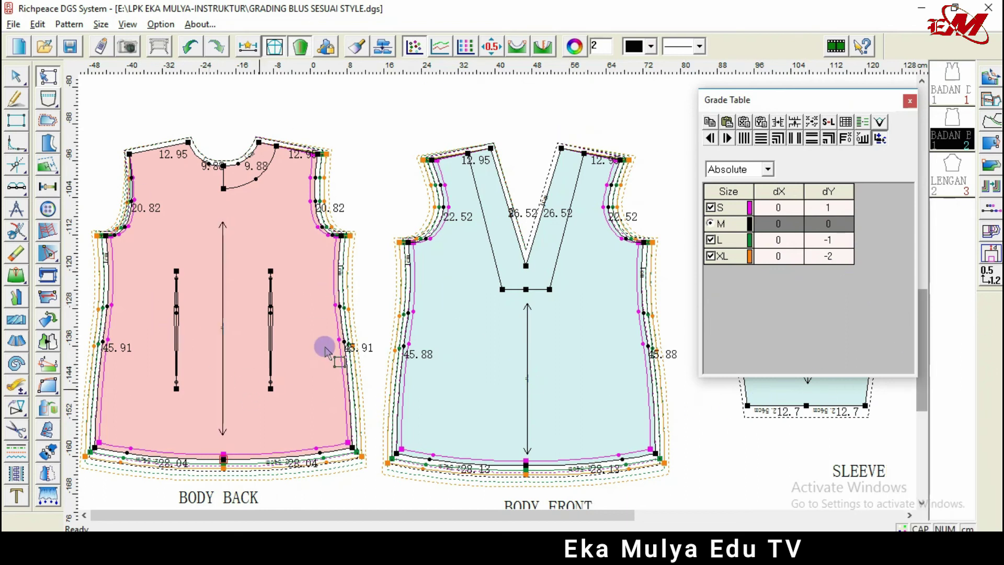
click(219, 277)
right_click(232, 278)
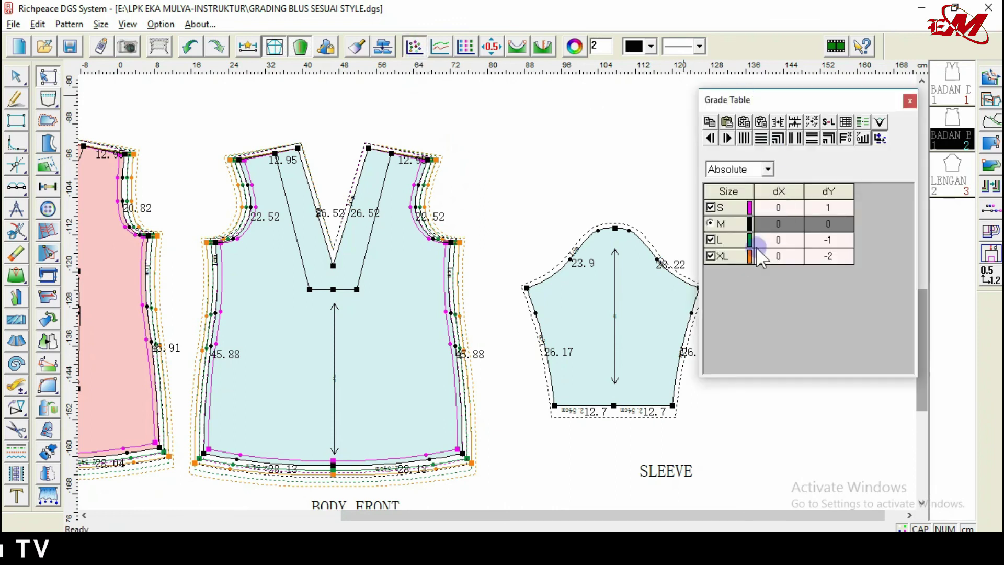
Step: Grade the sleeve's right underarm point evenly in X, with size S dX set to -1
drag(817, 100, 880, 103)
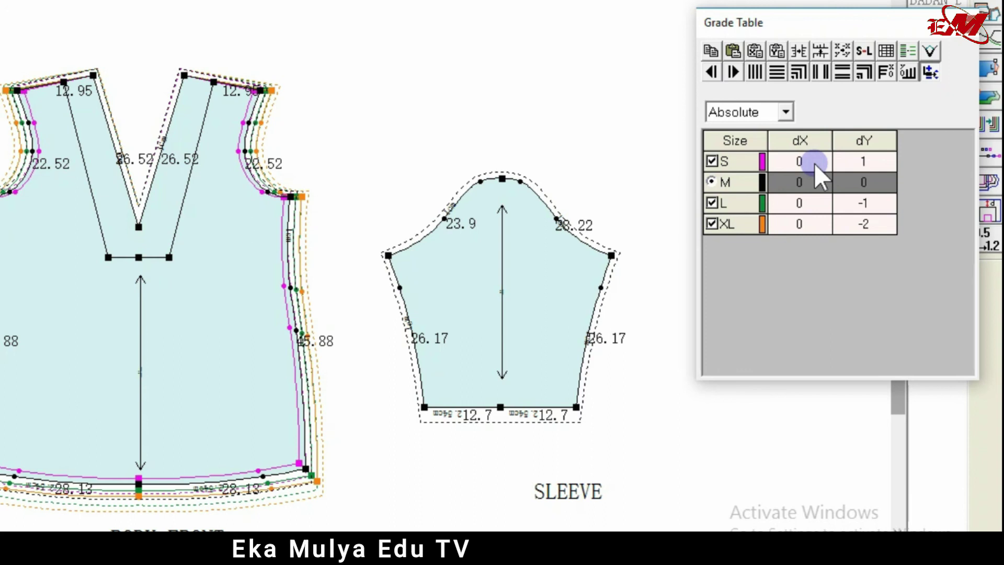
click(611, 256)
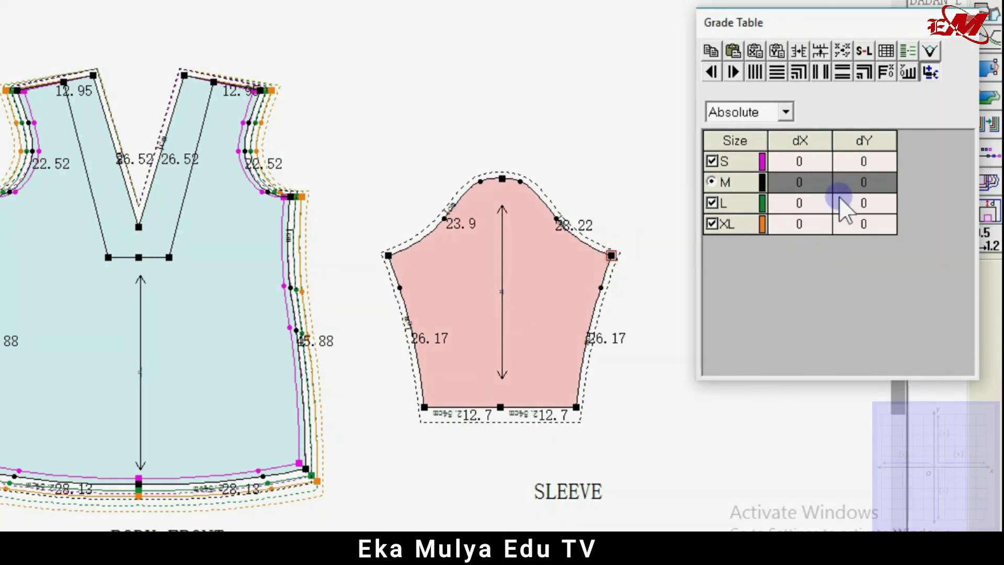
double_click(801, 161)
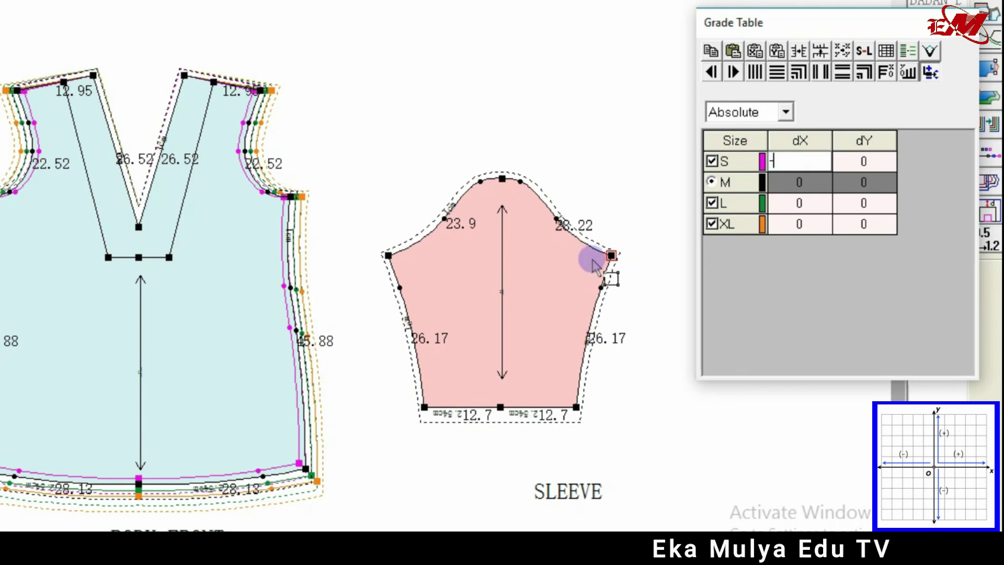
text(-1)
key(Return)
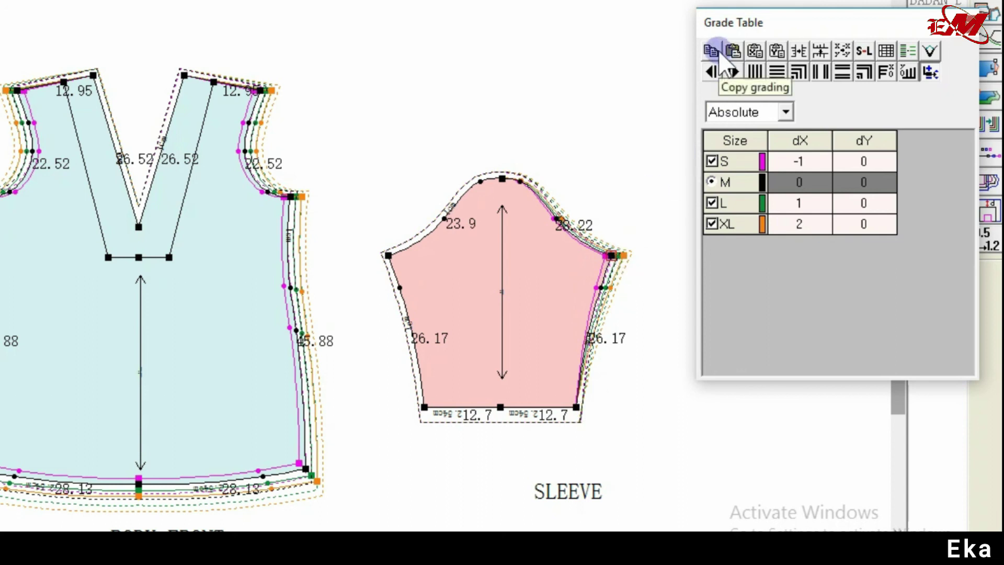
Step: Paste the underarm point's grading onto the sleeve's right hem corner and grade it evenly in Y with size S dY 1
click(577, 408)
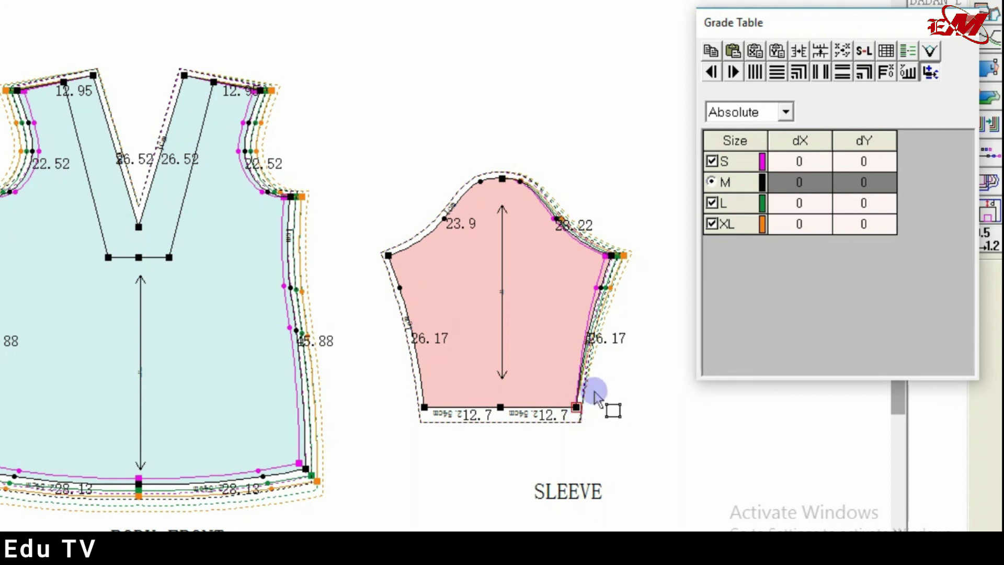
click(733, 51)
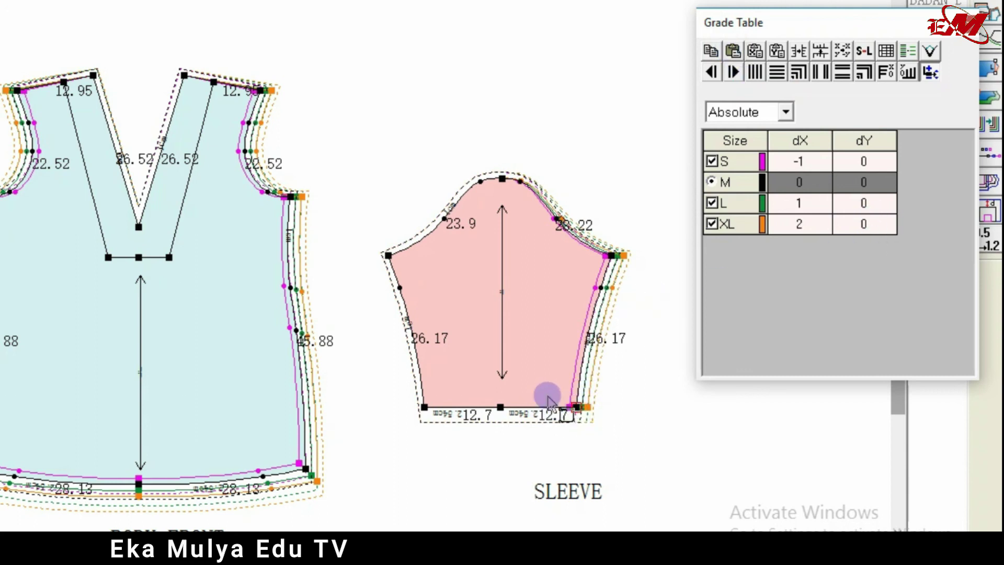
click(867, 160)
text(1)
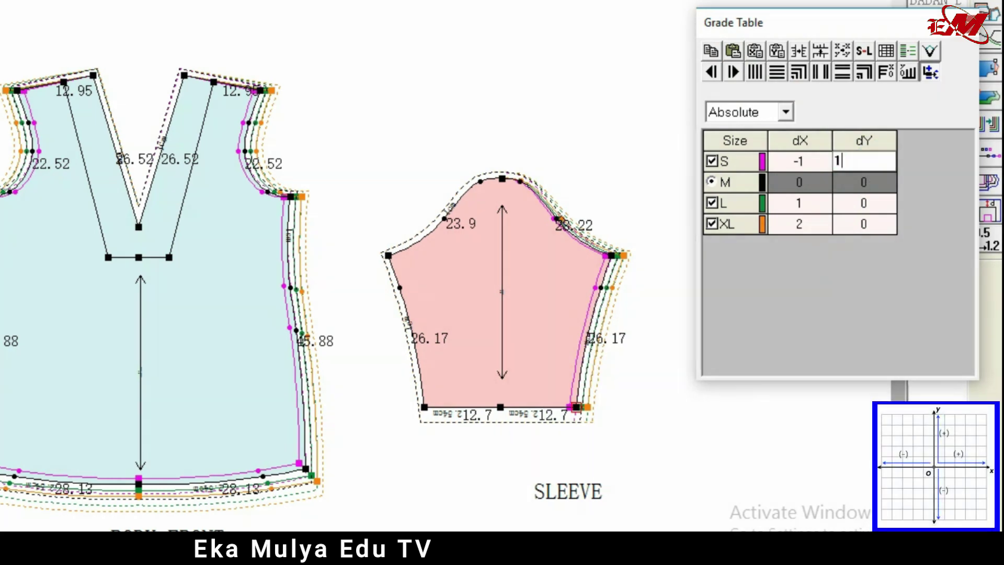
click(868, 224)
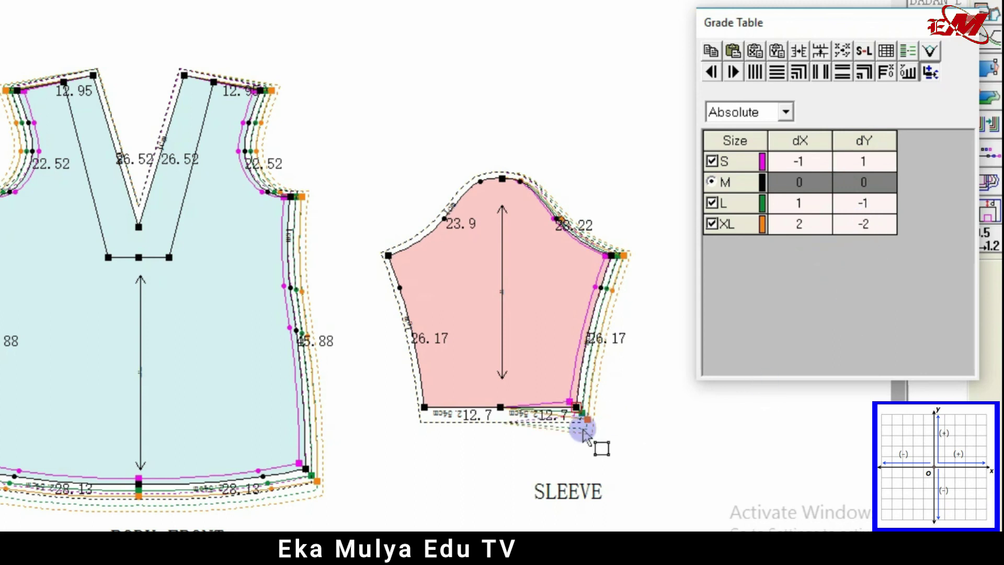
Step: Grade the sleeve's center hem point evenly in Y, with size S dY set to 1
click(501, 407)
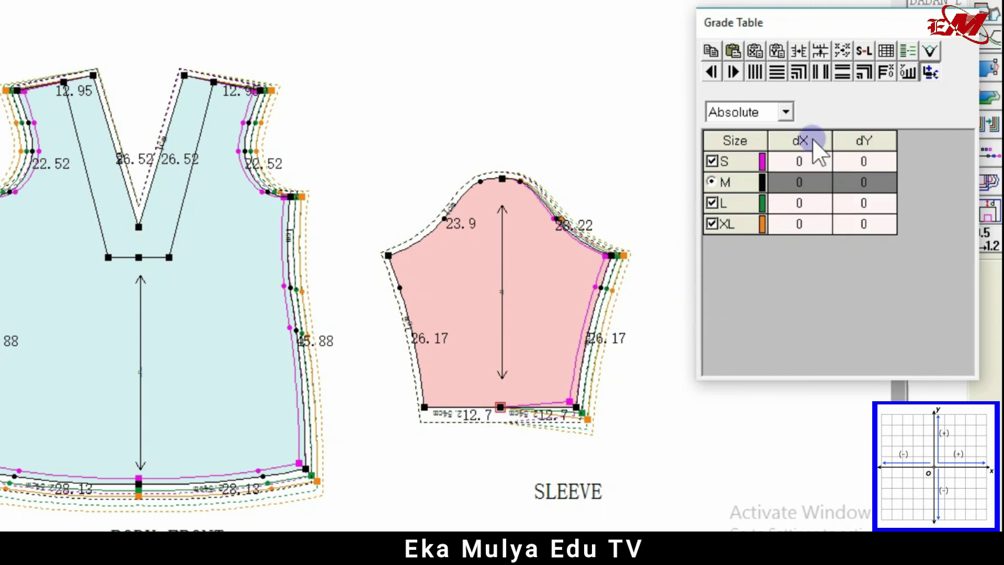
click(866, 161)
text(1)
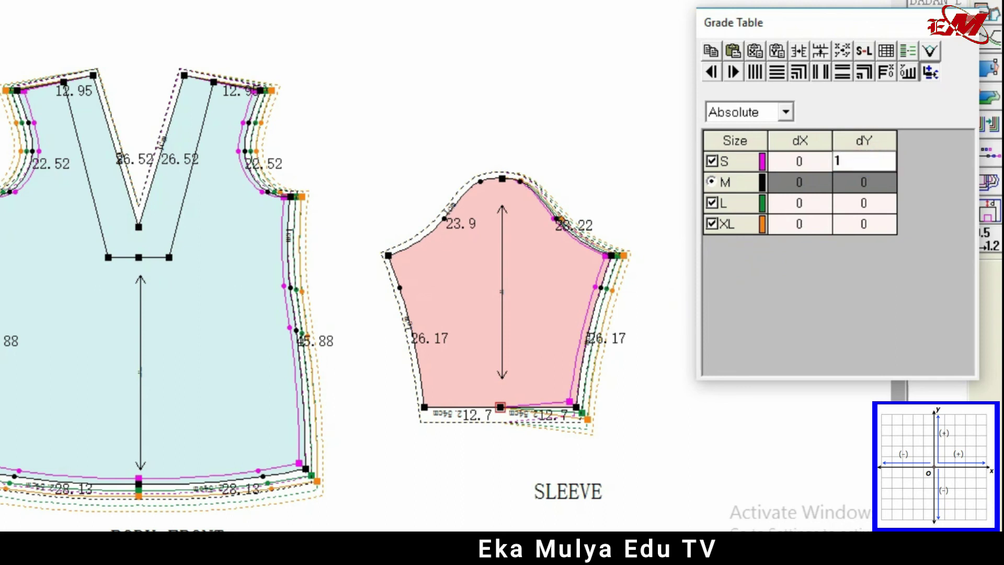
click(872, 182)
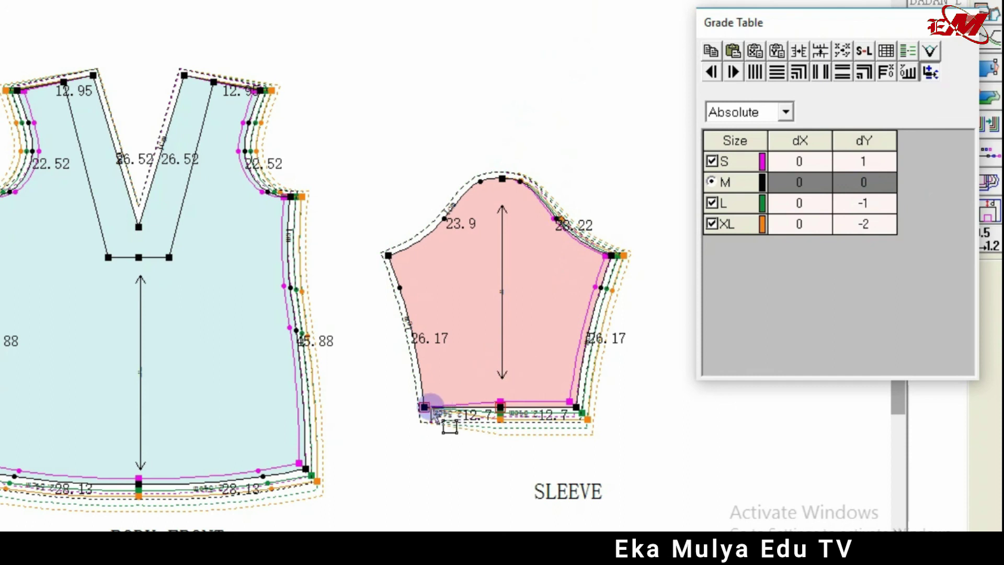
Step: Grade the sleeve's left hem corner evenly in both directions, with size S dX and dY set to 1
click(780, 169)
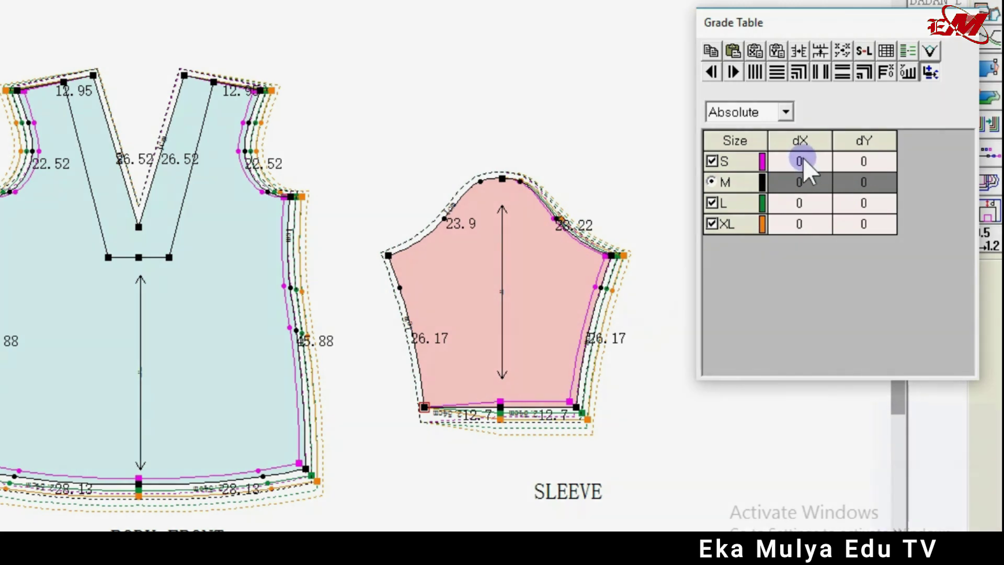
click(802, 159)
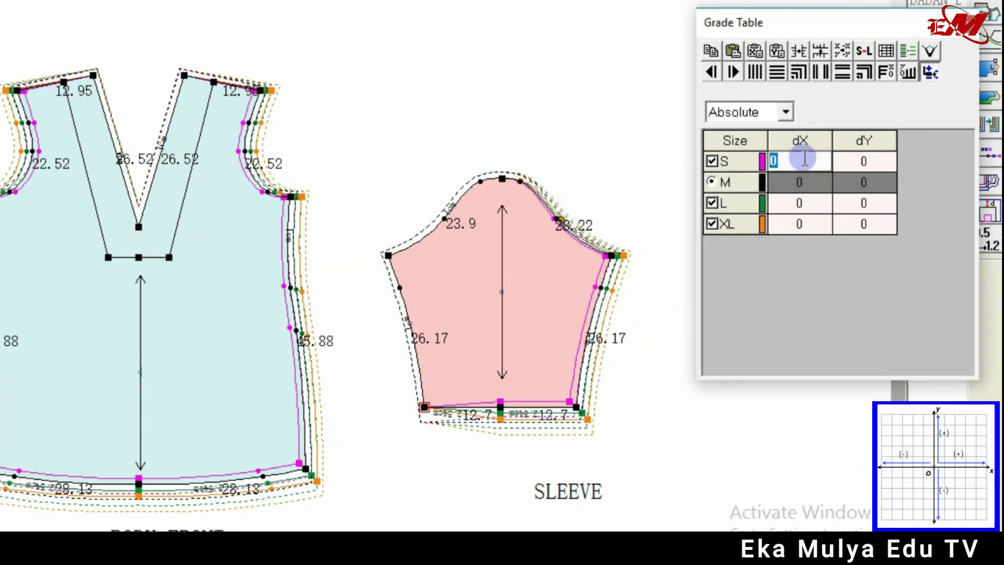
text(1)
key(Return)
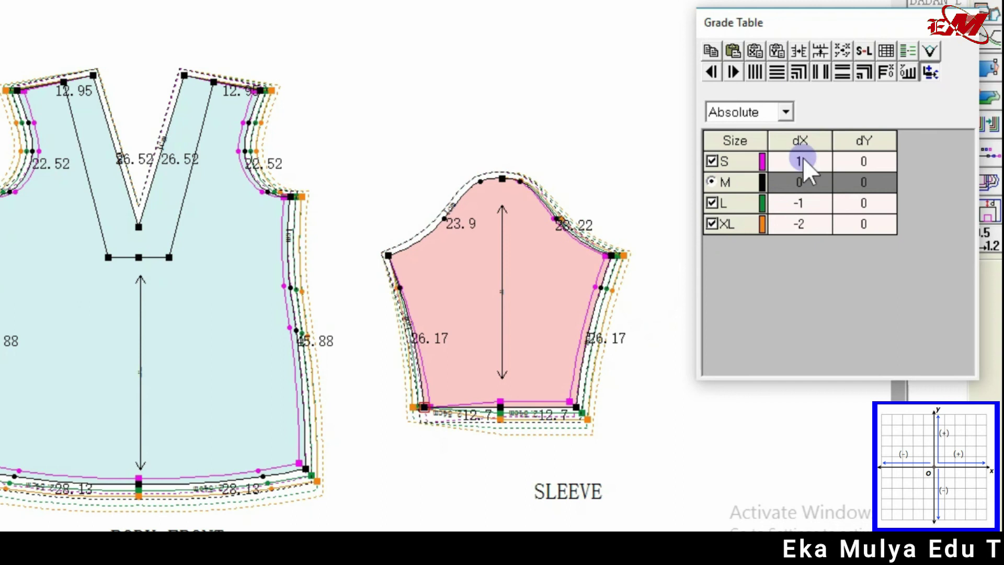
click(862, 161)
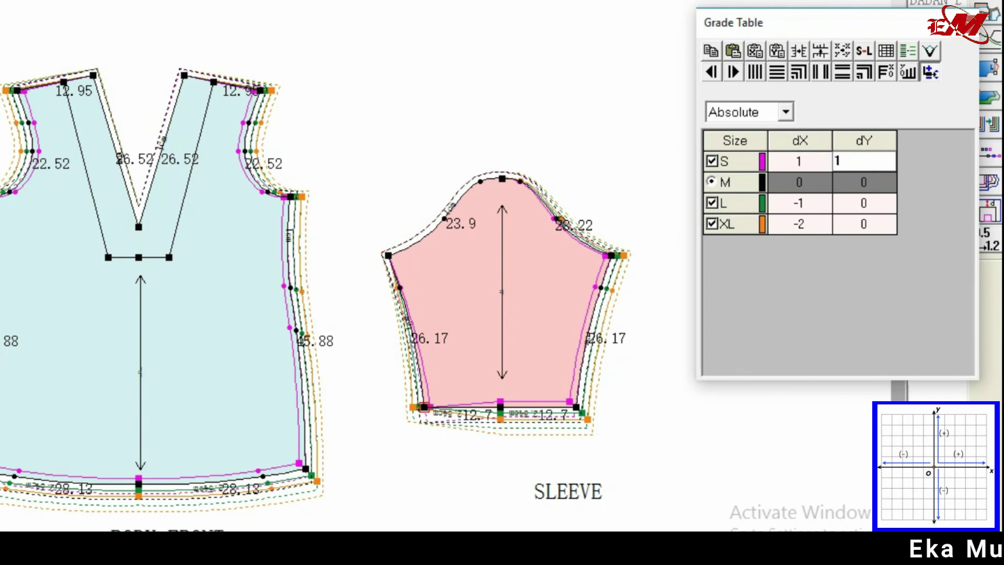
text(1)
key(Return)
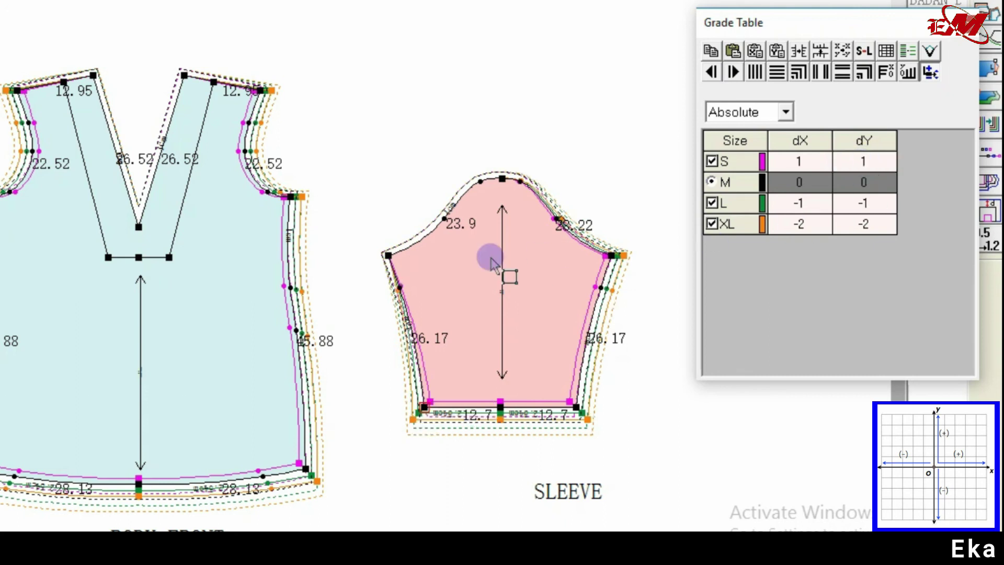
Step: Grade the sleeve's left underarm point evenly in X, with size S dX set to 1
click(388, 255)
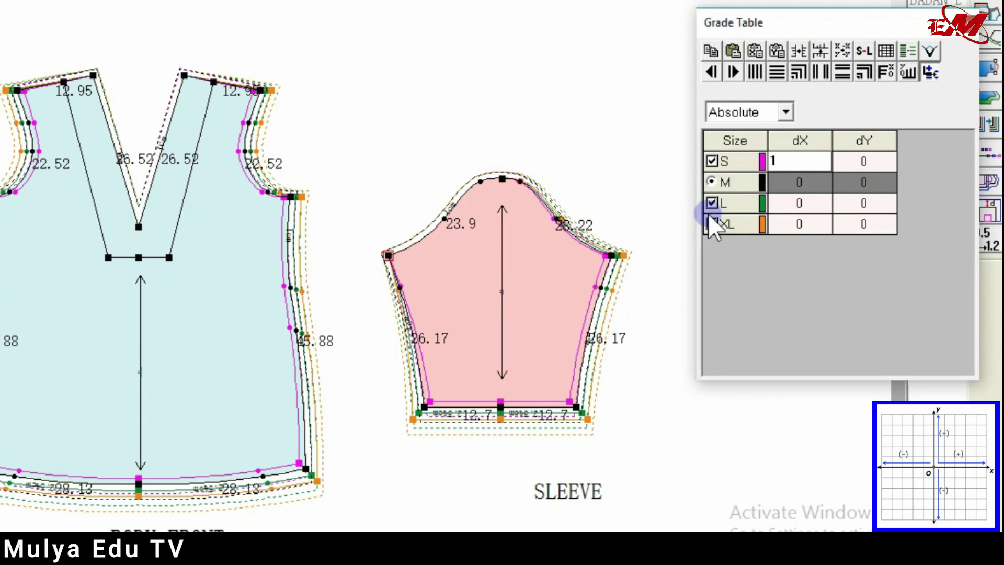
click(747, 163)
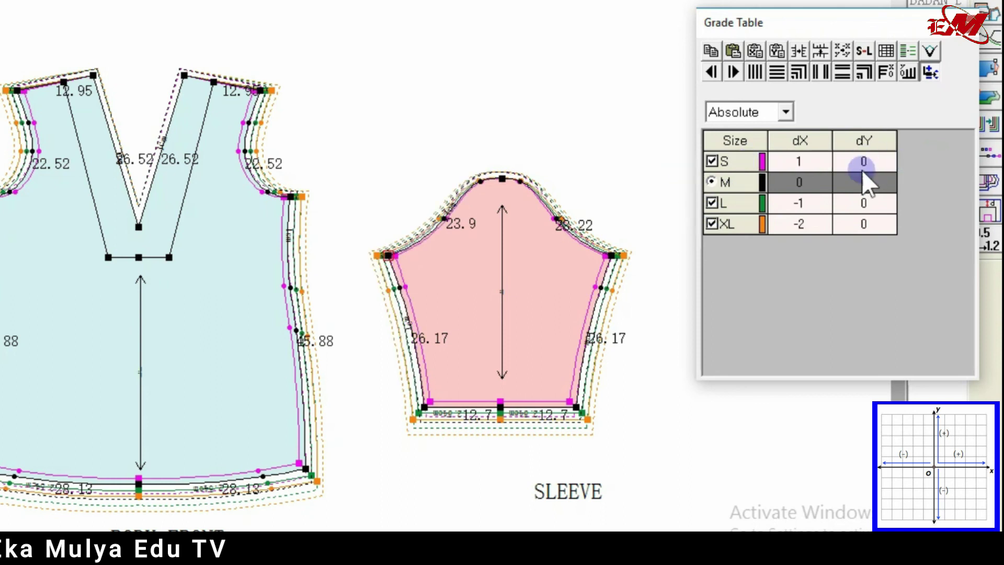